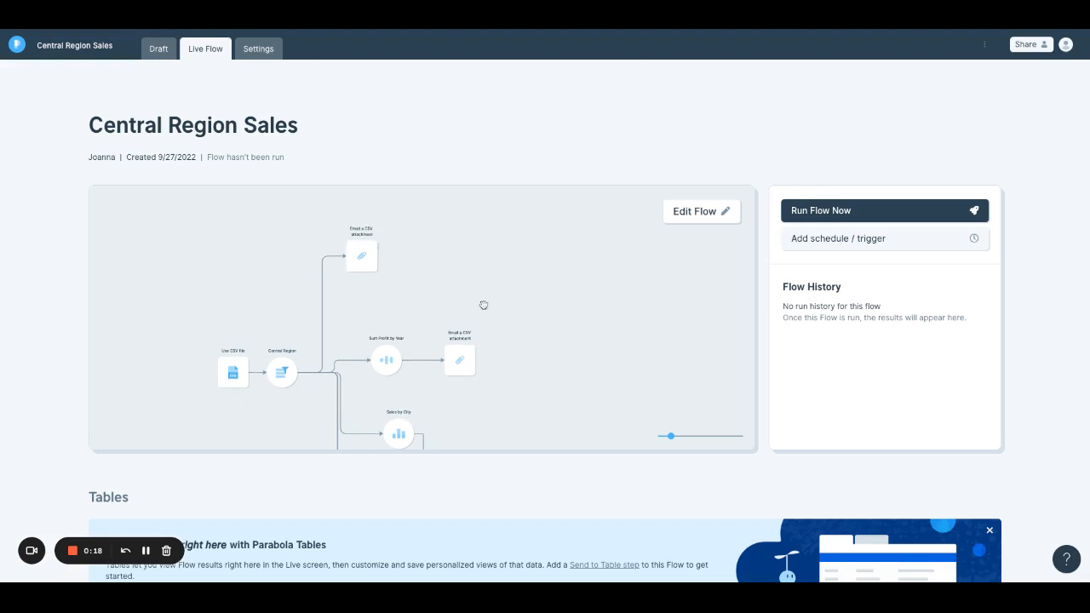
- Examine the Central Region Sales live flow from the CSV import through its branches to the email export steps
{"action": "scroll", "coordinate": [579, 360], "scroll_direction": "down", "scroll_amount": 3}
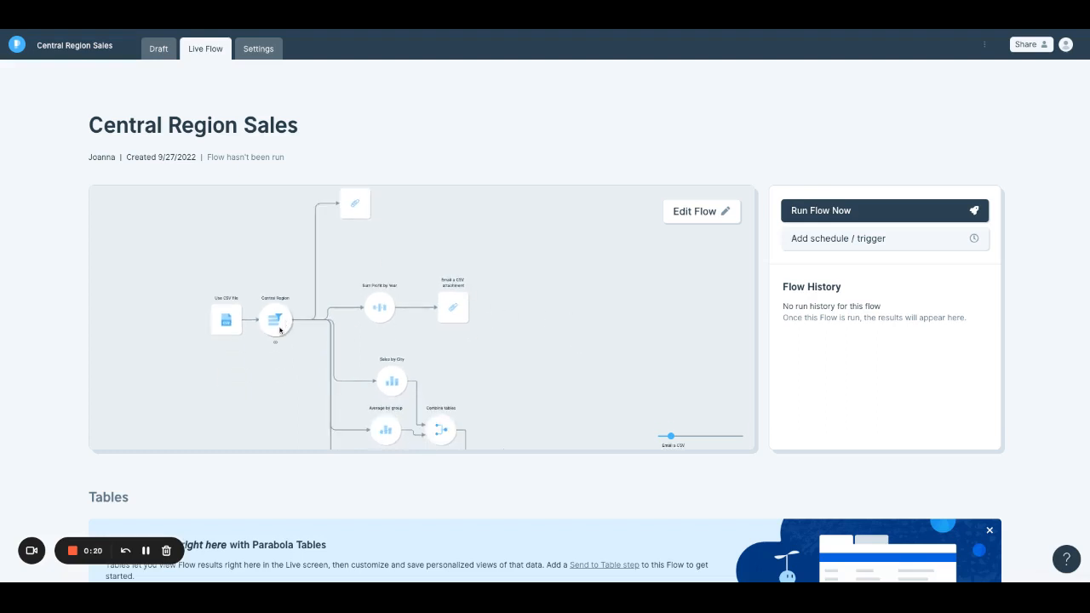
{"action": "scroll", "coordinate": [569, 341], "scroll_direction": "down", "scroll_amount": 2}
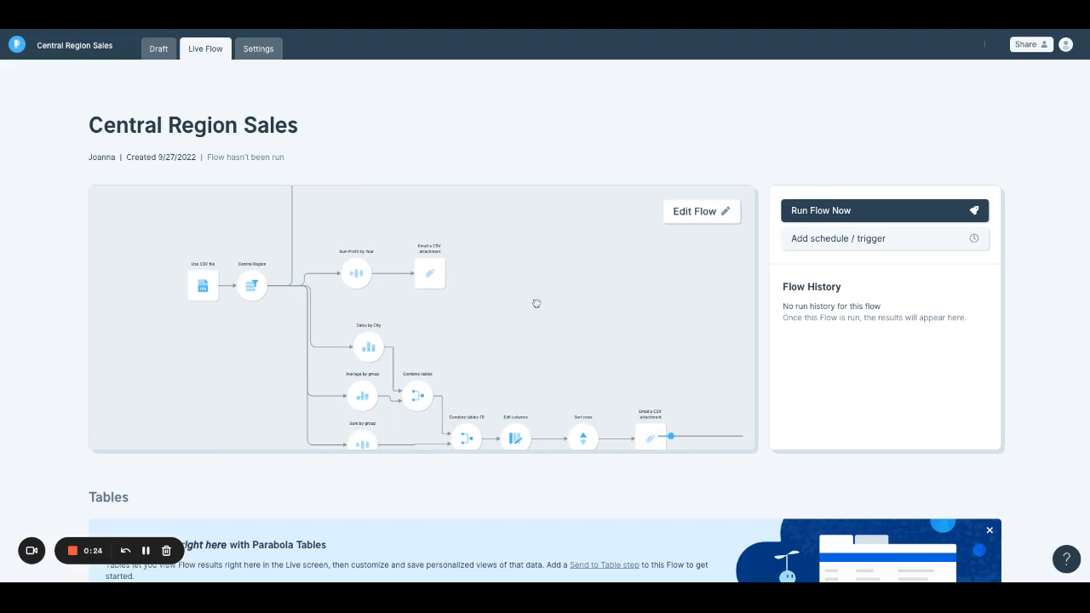
{"action": "left_click_drag", "start_coordinate": [538, 304], "coordinate": [500, 296]}
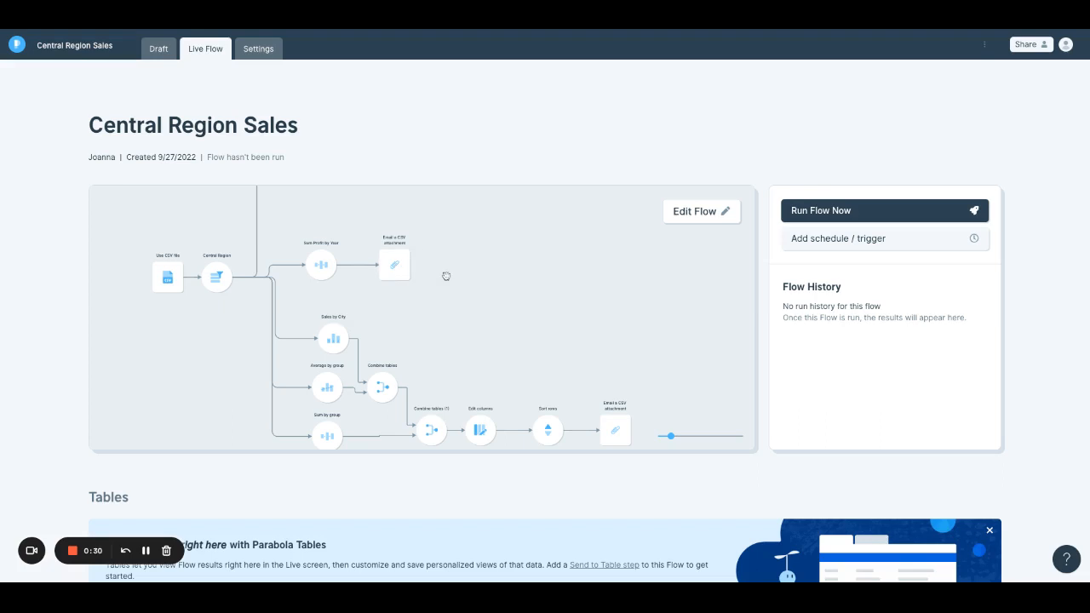
{"action": "scroll", "coordinate": [505, 295], "scroll_direction": "down", "scroll_amount": 1}
{"action": "scroll", "coordinate": [506, 294], "scroll_direction": "right", "scroll_amount": 1}
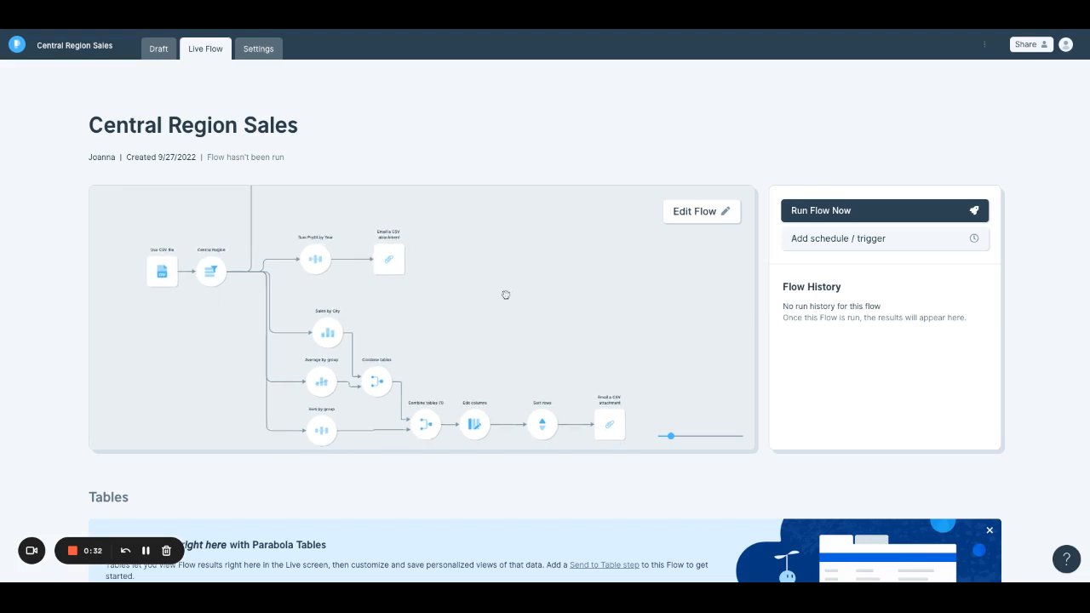
{"action": "scroll", "coordinate": [505, 294], "scroll_direction": "left", "scroll_amount": 1}
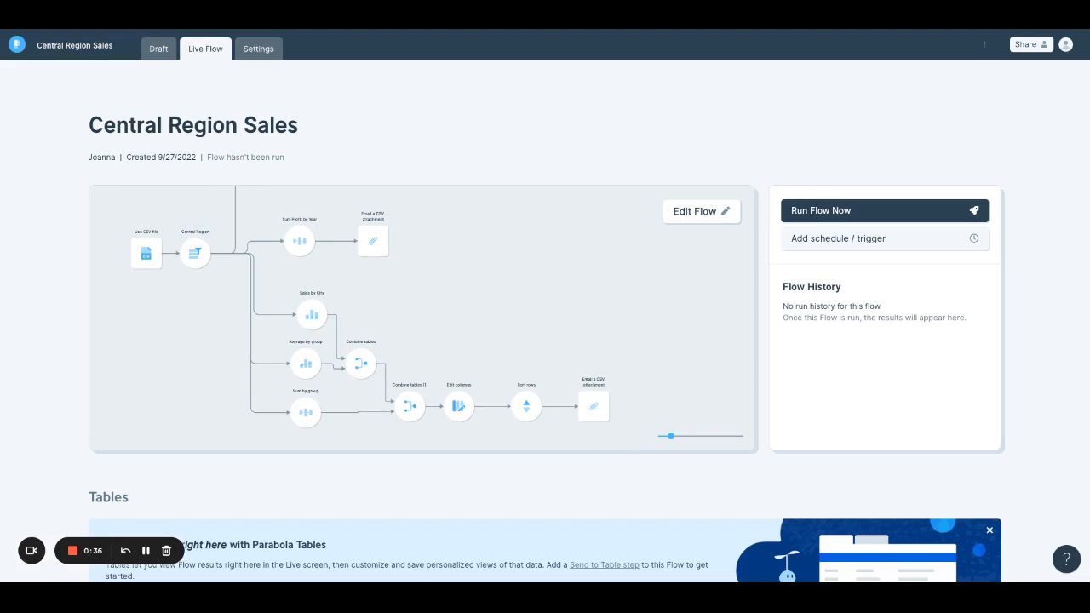
{"action": "scroll", "coordinate": [542, 398], "scroll_direction": "down", "scroll_amount": 2}
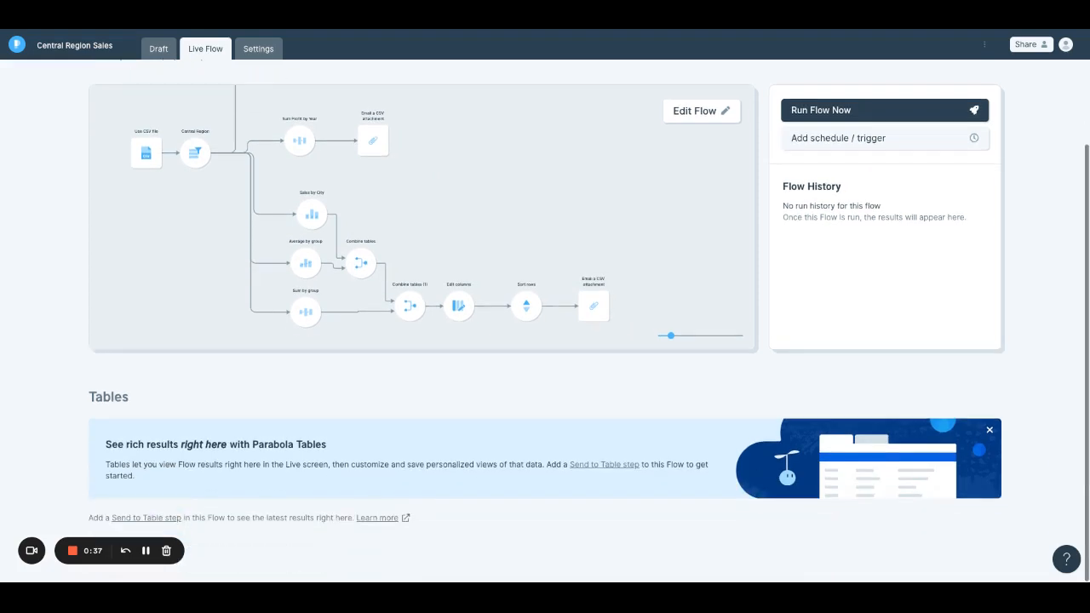
- Open the flow's draft with the Parabola Tables steps listed, and delete all three Email a CSV attachment steps
{"action": "left_click", "coordinate": [590, 466]}
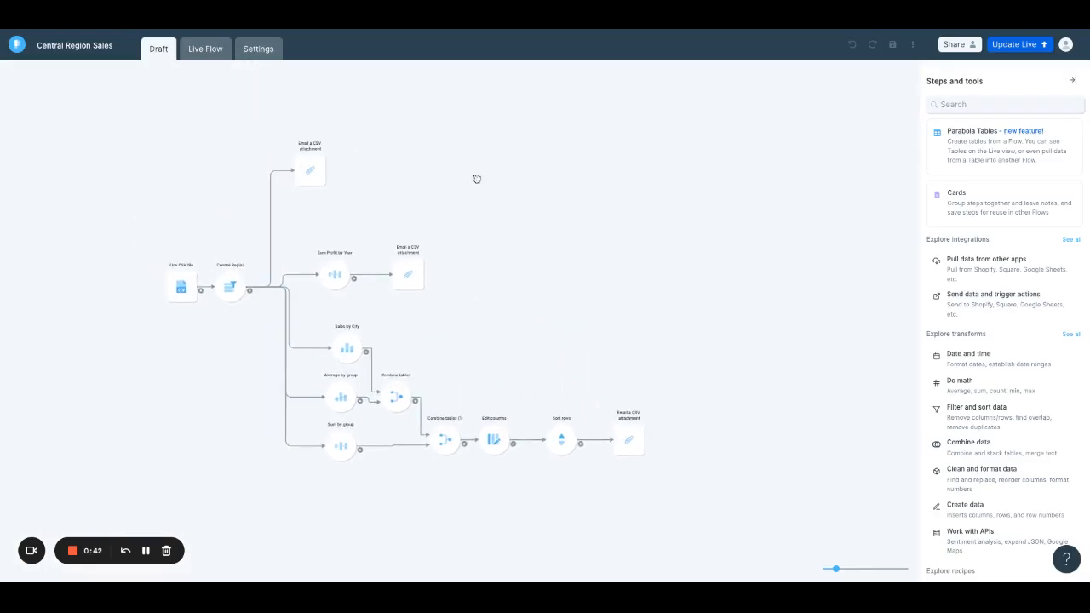
{"action": "left_click", "coordinate": [994, 155]}
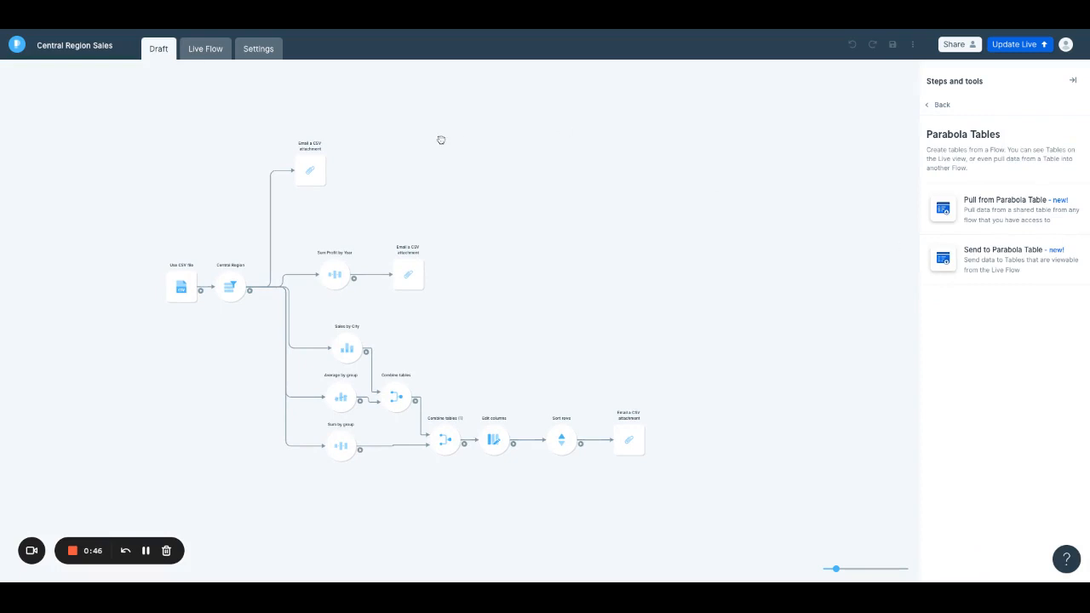
{"action": "left_click", "coordinate": [310, 174]}
{"action": "left_click", "coordinate": [407, 275], "text": "shift"}
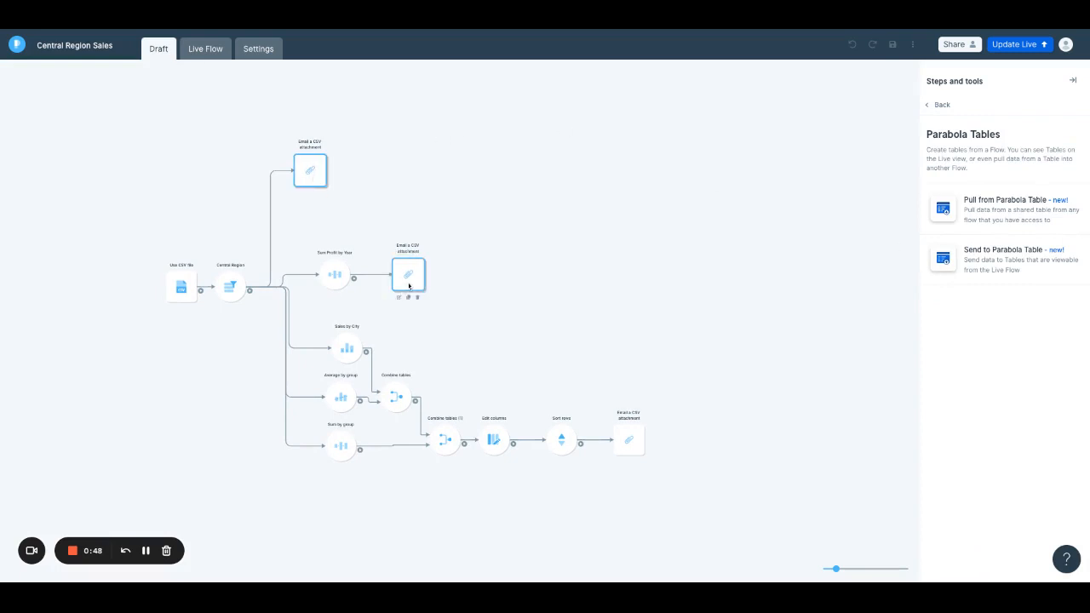
{"action": "left_click", "coordinate": [630, 441], "text": "shift"}
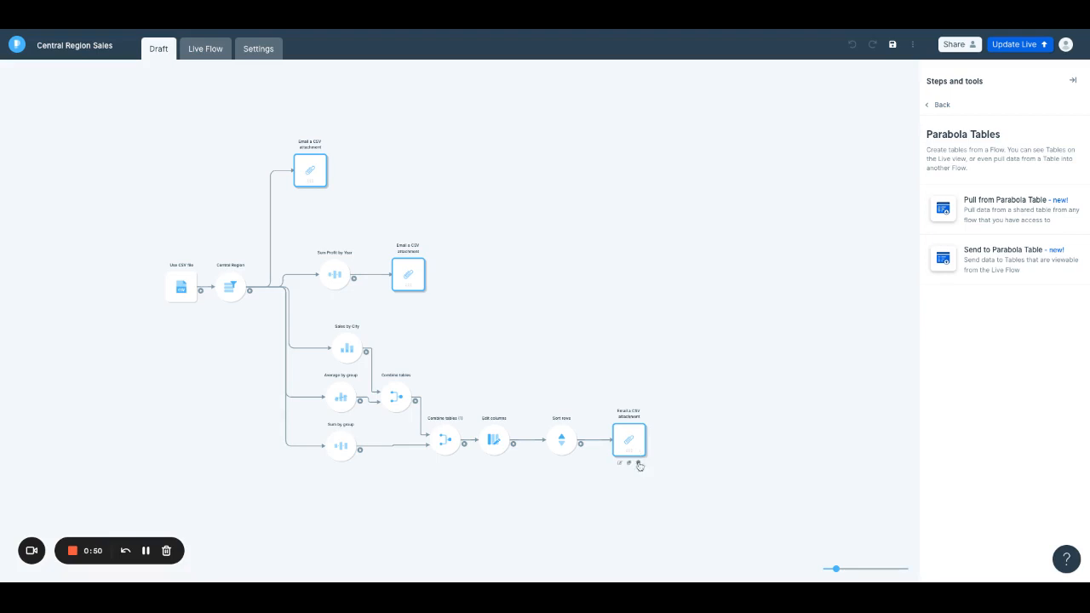
{"action": "left_click", "coordinate": [639, 465]}
{"action": "left_click", "coordinate": [439, 211]}
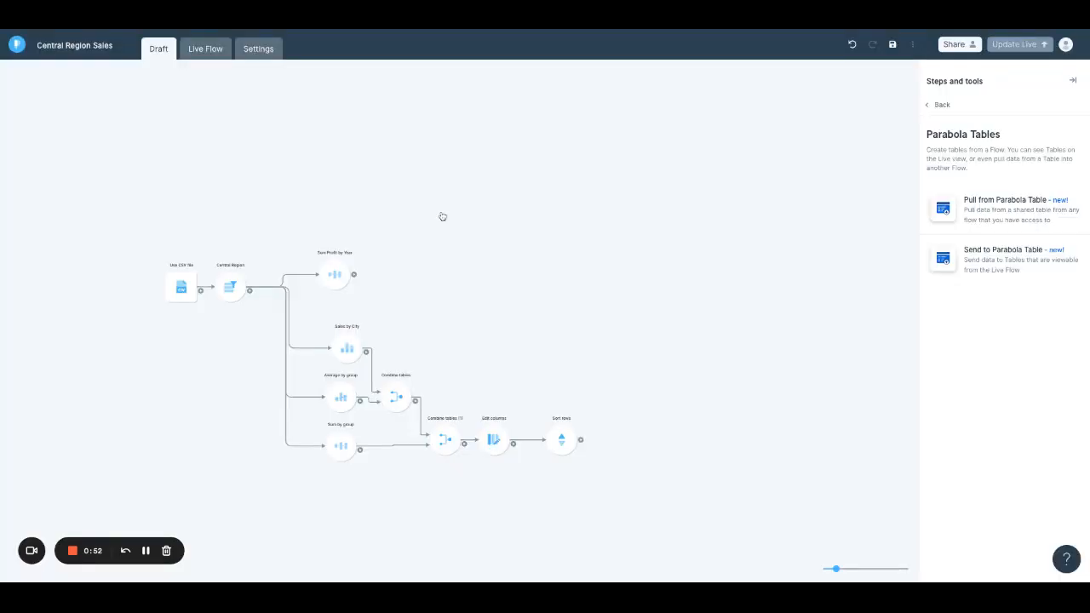
- Add a Send to Parabola Table step after Sum Profit by Year and name its table Profits by Year
{"action": "left_click_drag", "start_coordinate": [944, 260], "coordinate": [378, 269]}
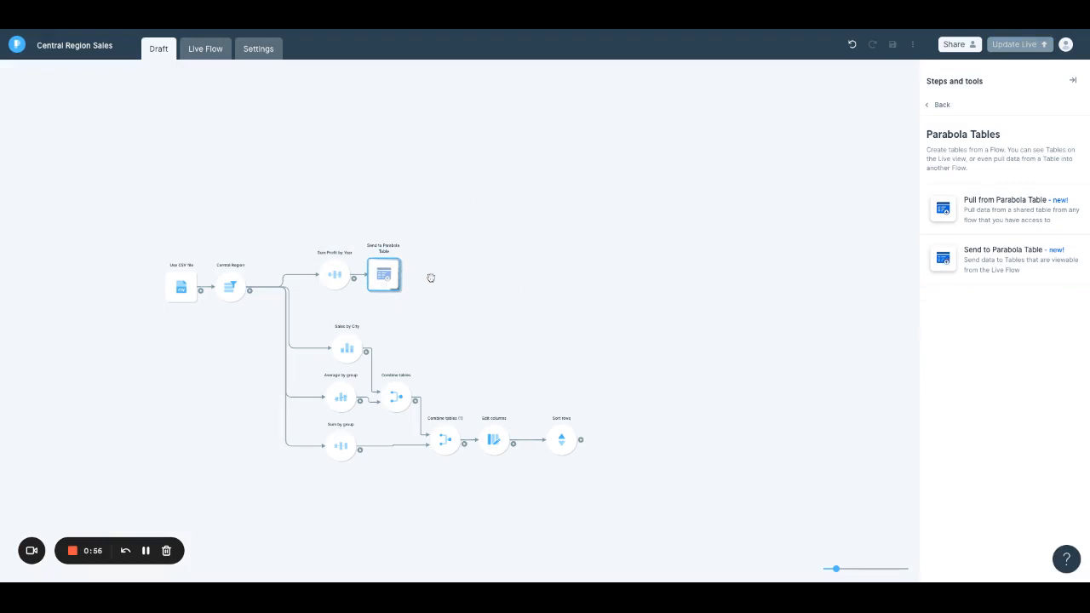
{"action": "double_click", "coordinate": [386, 279]}
{"action": "left_click", "coordinate": [187, 199]}
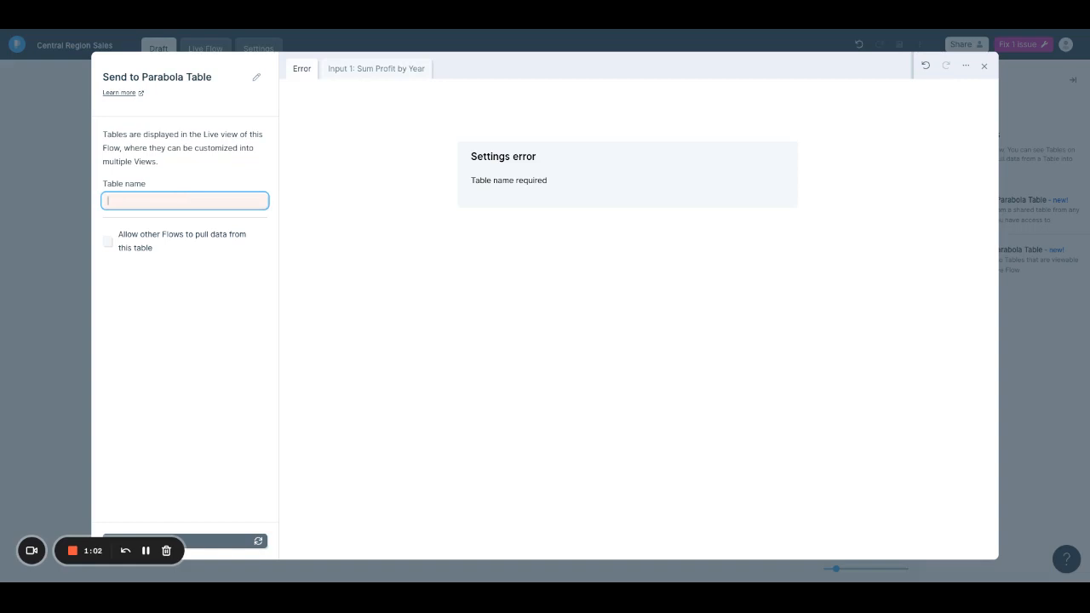
{"action": "type", "text": "Profits by Ye"}
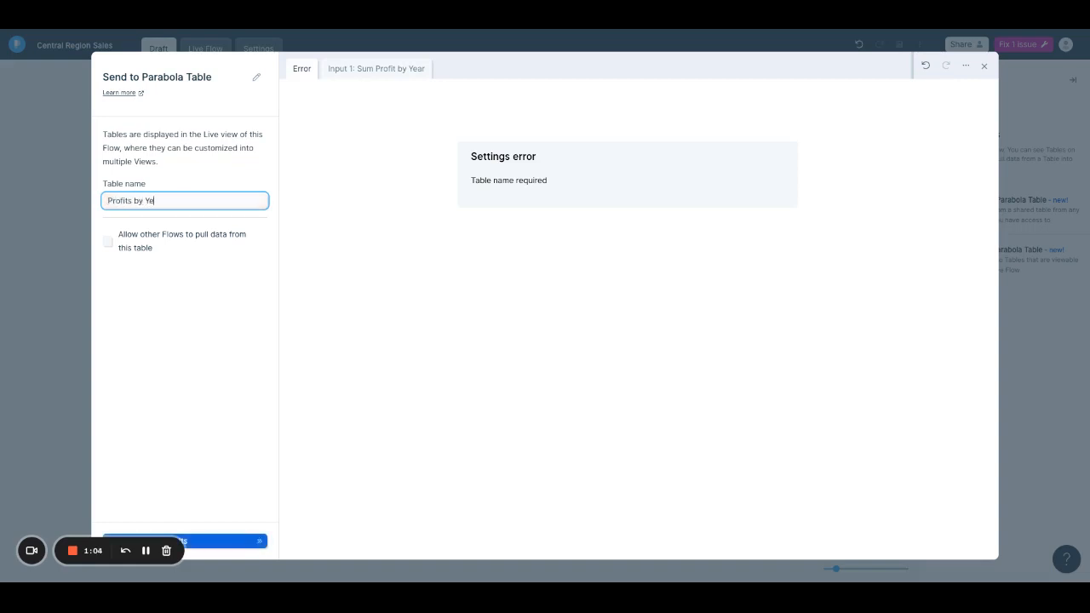
{"action": "type", "text": "ar"}
{"action": "left_click", "coordinate": [185, 295]}
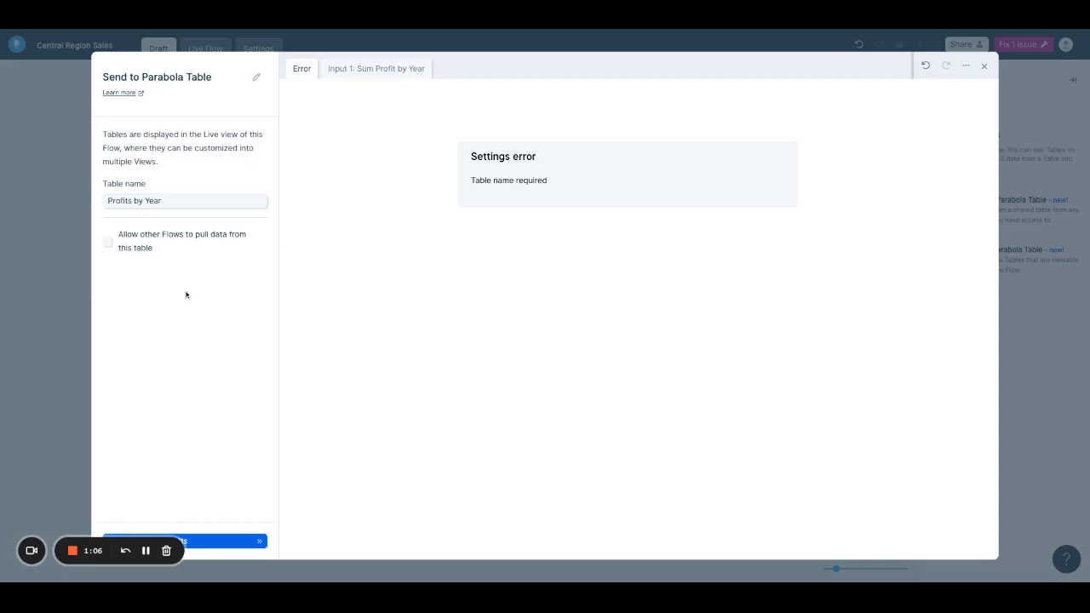
- Allow other Flows to pull data from the Profits by Year table, update its results and close the step settings
{"action": "left_click", "coordinate": [138, 247]}
{"action": "left_click", "coordinate": [196, 276]}
{"action": "left_click", "coordinate": [252, 540]}
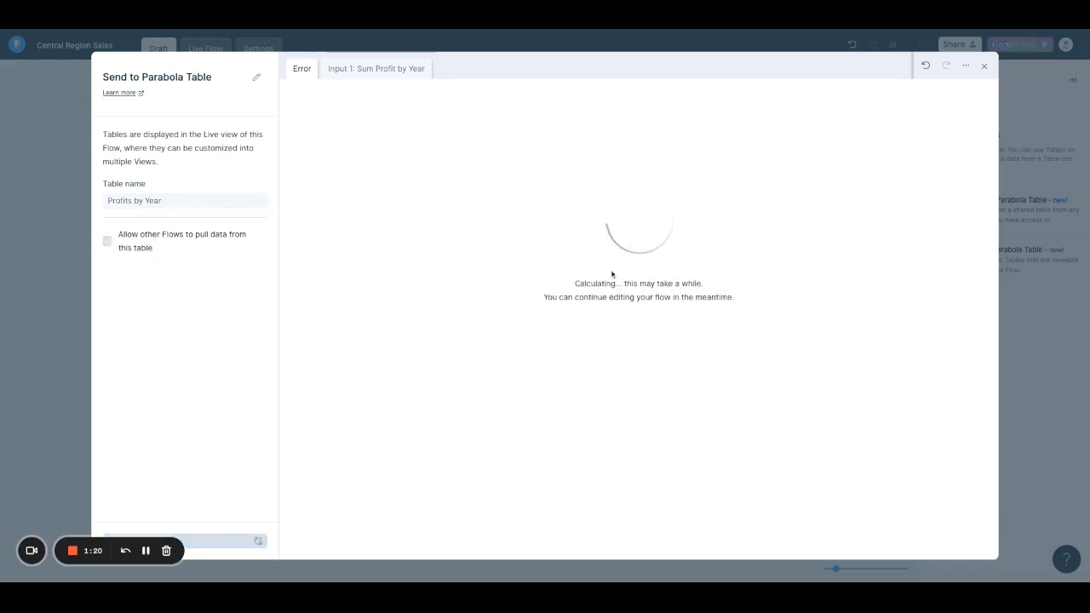
{"action": "left_click", "coordinate": [985, 66]}
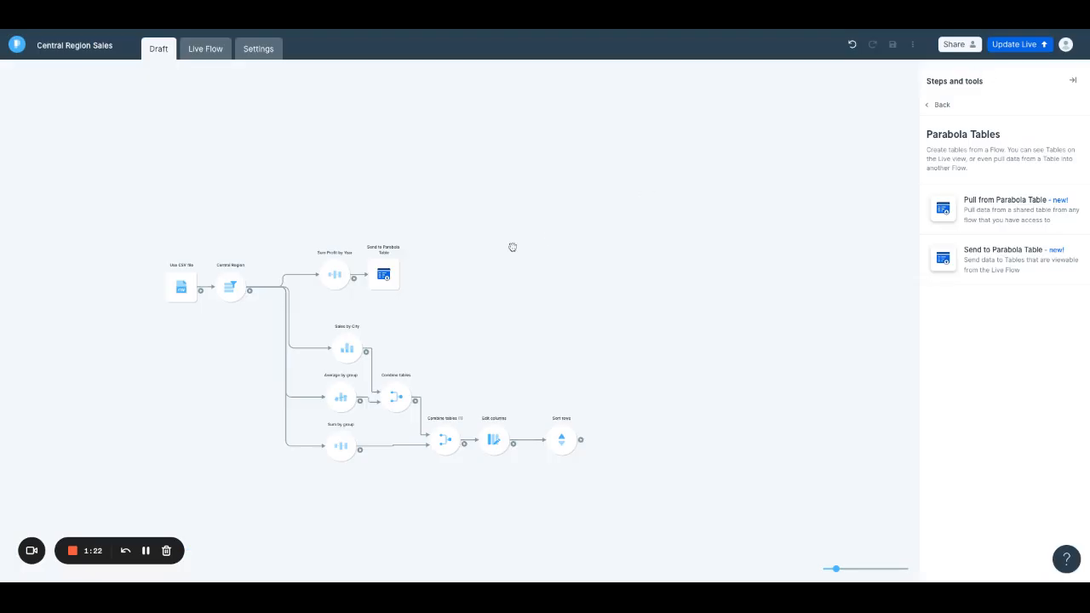
- Add a Send to Parabola Table step fed by the Central Region filter and name its table All Central Sales
{"action": "left_click_drag", "start_coordinate": [943, 260], "coordinate": [324, 224]}
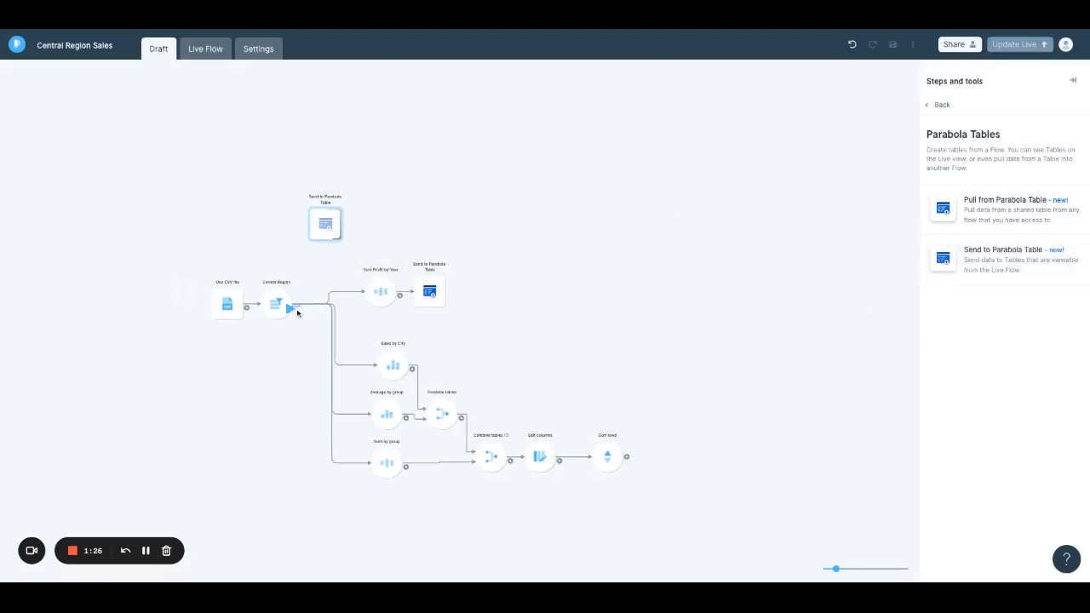
{"action": "left_click_drag", "start_coordinate": [297, 313], "coordinate": [324, 230]}
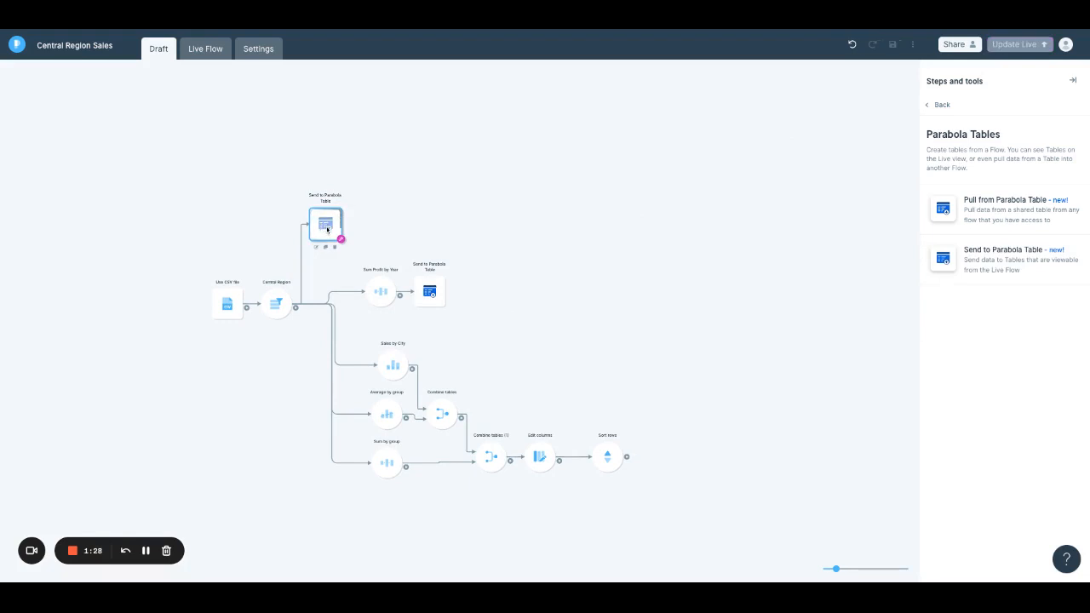
{"action": "left_click", "coordinate": [327, 230]}
{"action": "left_click", "coordinate": [195, 200]}
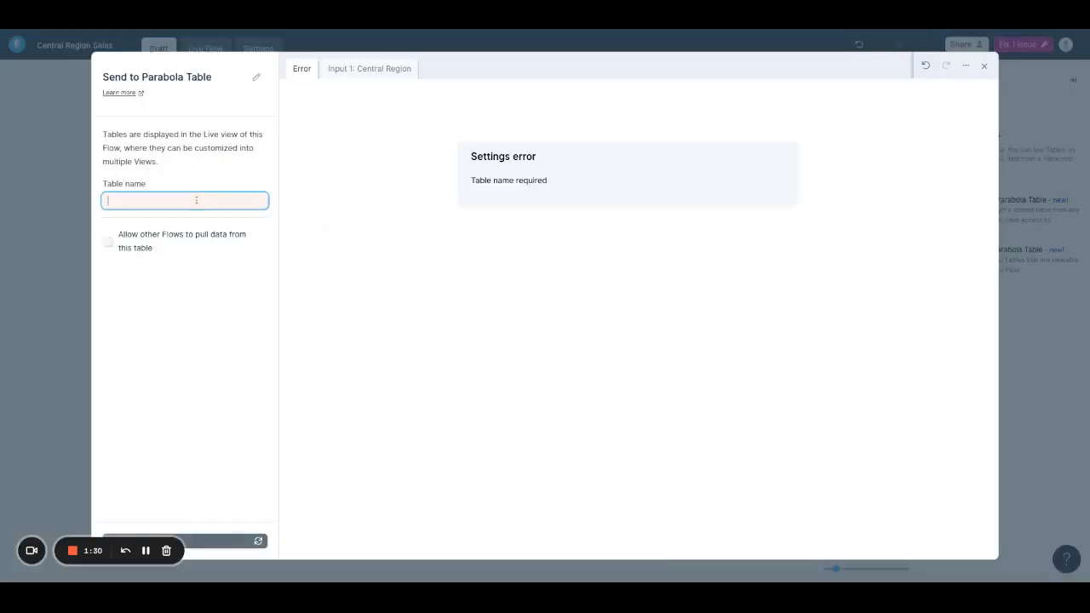
{"action": "type", "text": "All Central"}
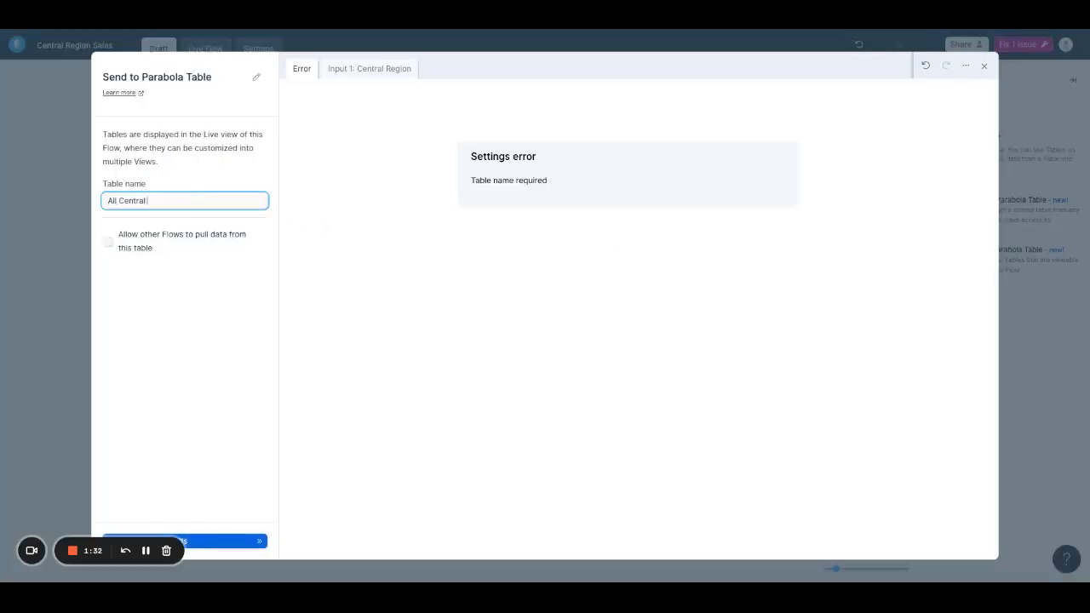
{"action": "type", "text": " Sales"}
- Allow other Flows to pull data from the All Central Sales table, update its results and close the step settings
{"action": "left_click", "coordinate": [154, 254]}
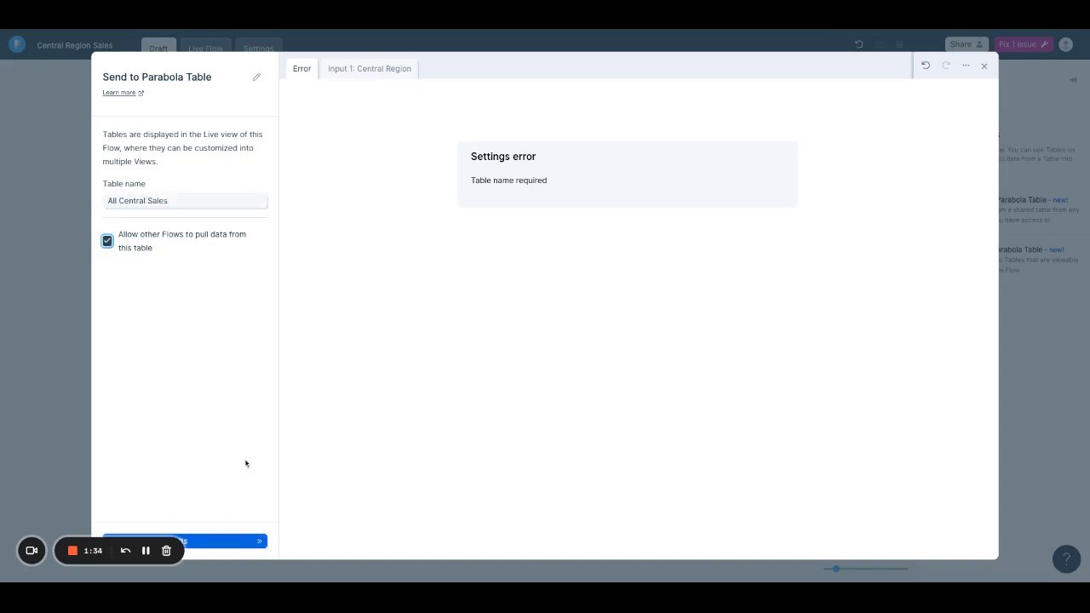
{"action": "left_click", "coordinate": [256, 541]}
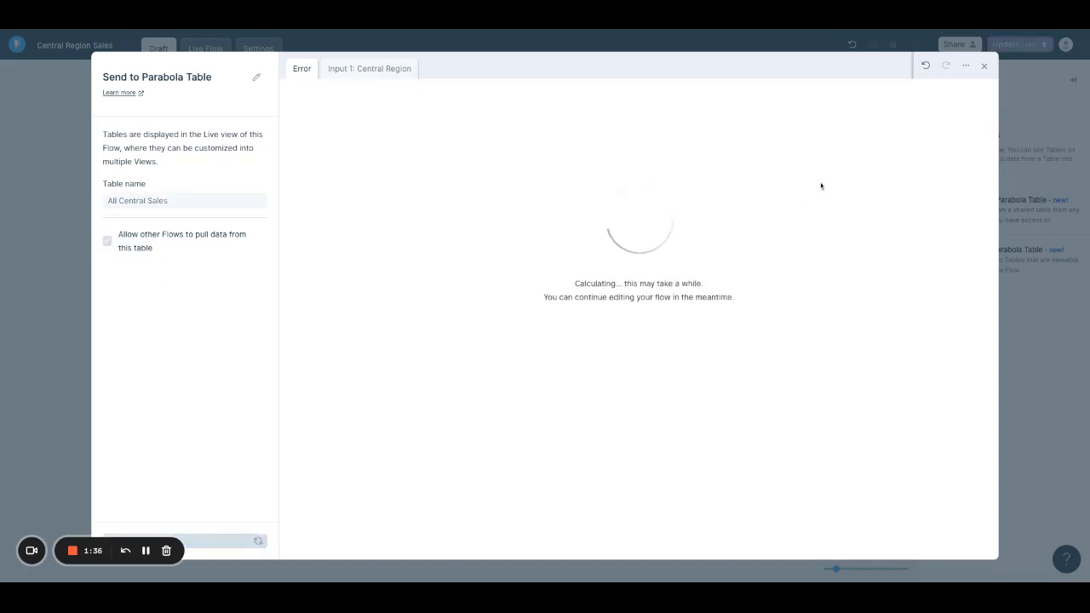
{"action": "left_click", "coordinate": [986, 67]}
- Add a Send to Parabola Table step after Sort rows and name its table Sales by City
{"action": "left_click_drag", "start_coordinate": [942, 262], "coordinate": [662, 463]}
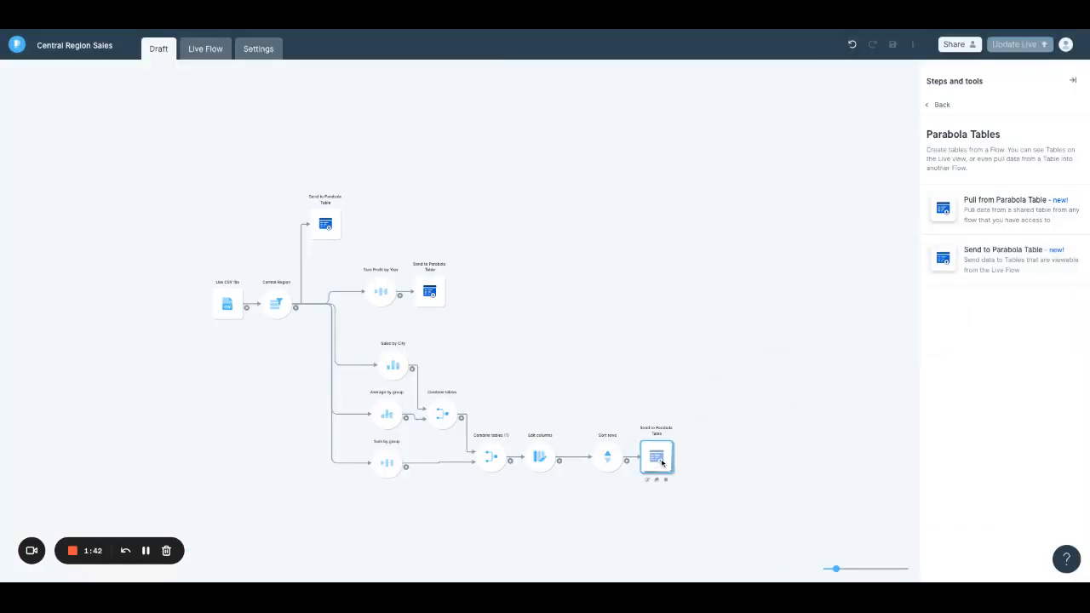
{"action": "double_click", "coordinate": [661, 463]}
{"action": "left_click", "coordinate": [177, 202]}
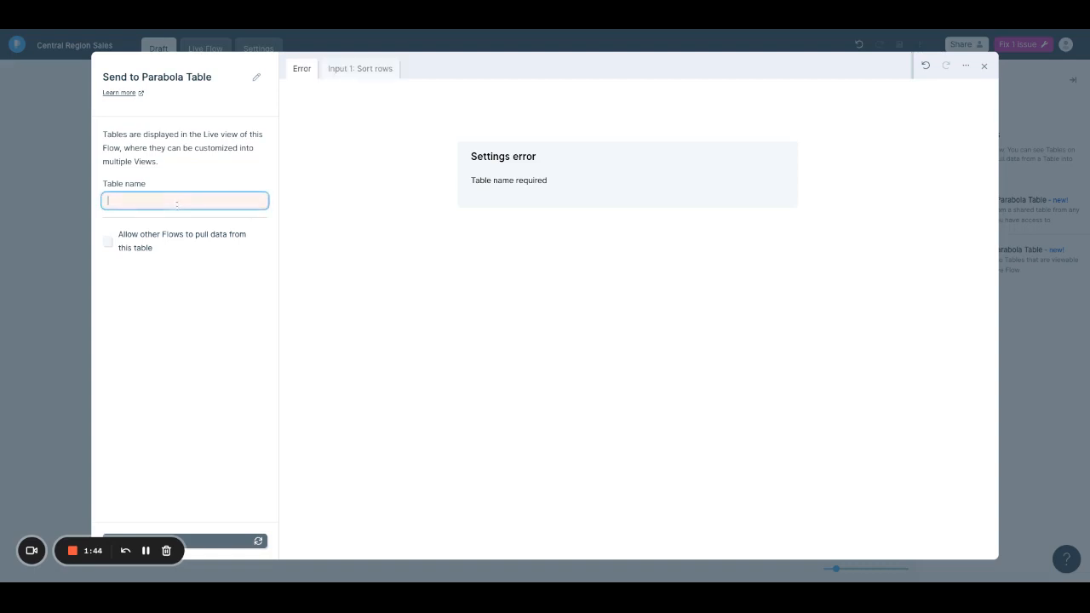
{"action": "type", "text": "Sales by City"}
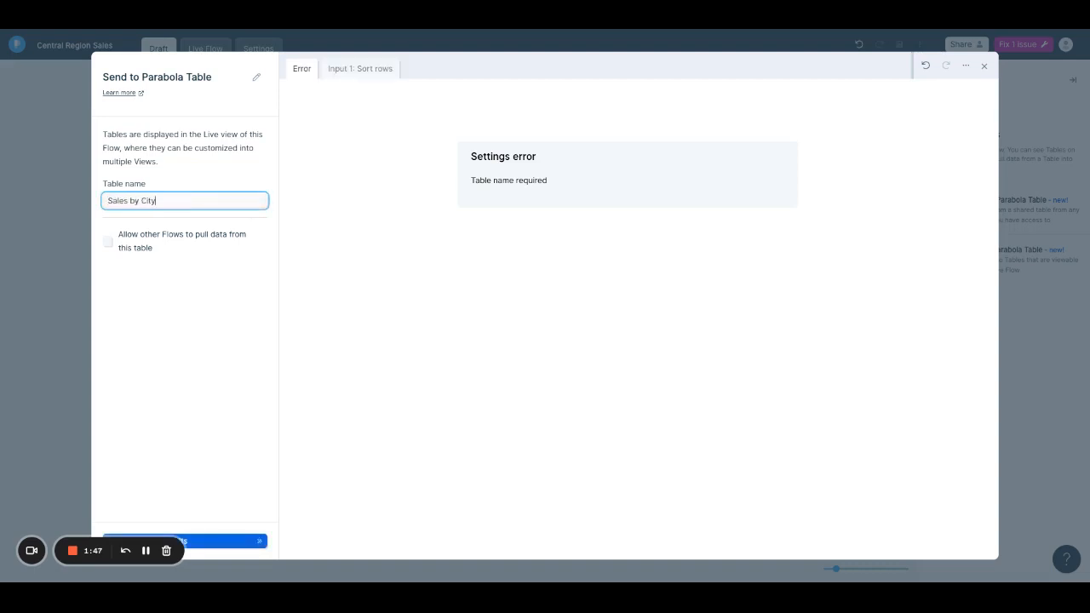
- Allow other Flows to pull data from the Sales by City table, update its results and close the step settings
{"action": "left_click", "coordinate": [119, 247]}
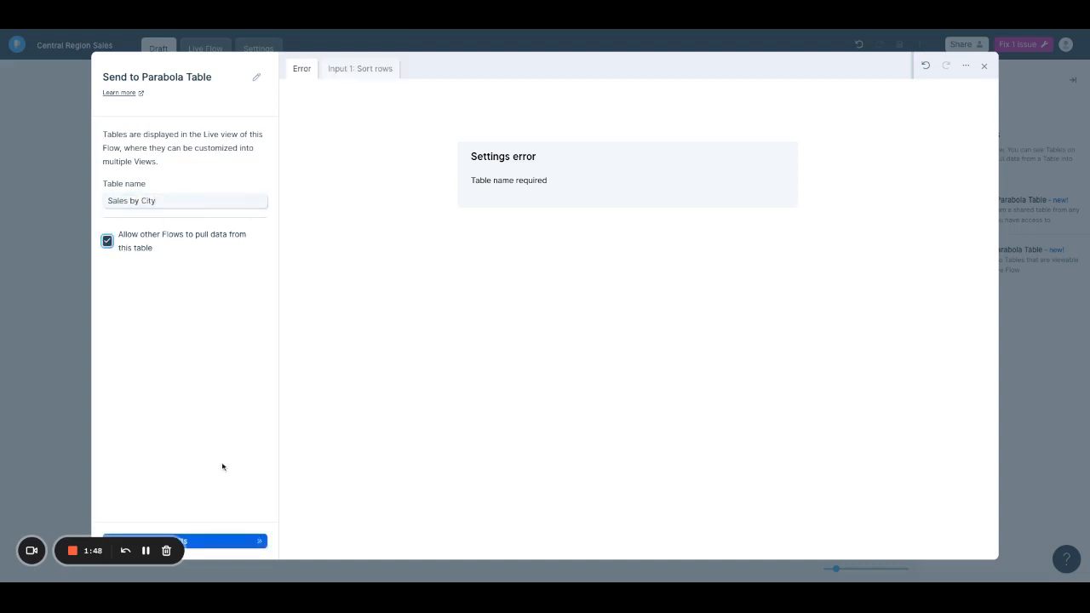
{"action": "left_click", "coordinate": [222, 541]}
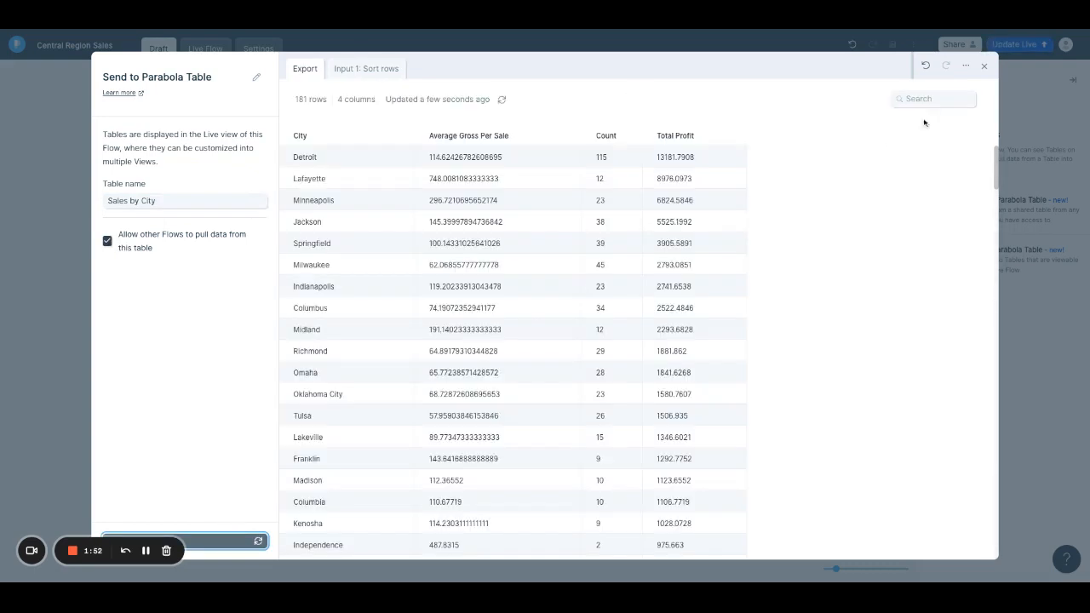
{"action": "left_click", "coordinate": [983, 66]}
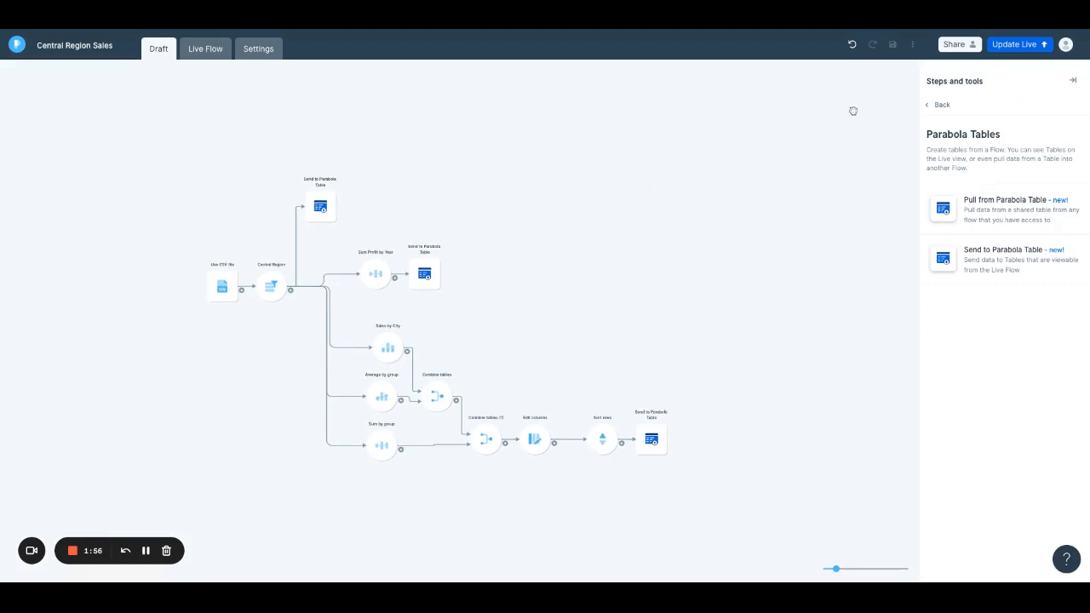
- Publish the draft to the live flow and run it with all three Send to Parabola Table destinations enabled
{"action": "left_click", "coordinate": [1021, 44]}
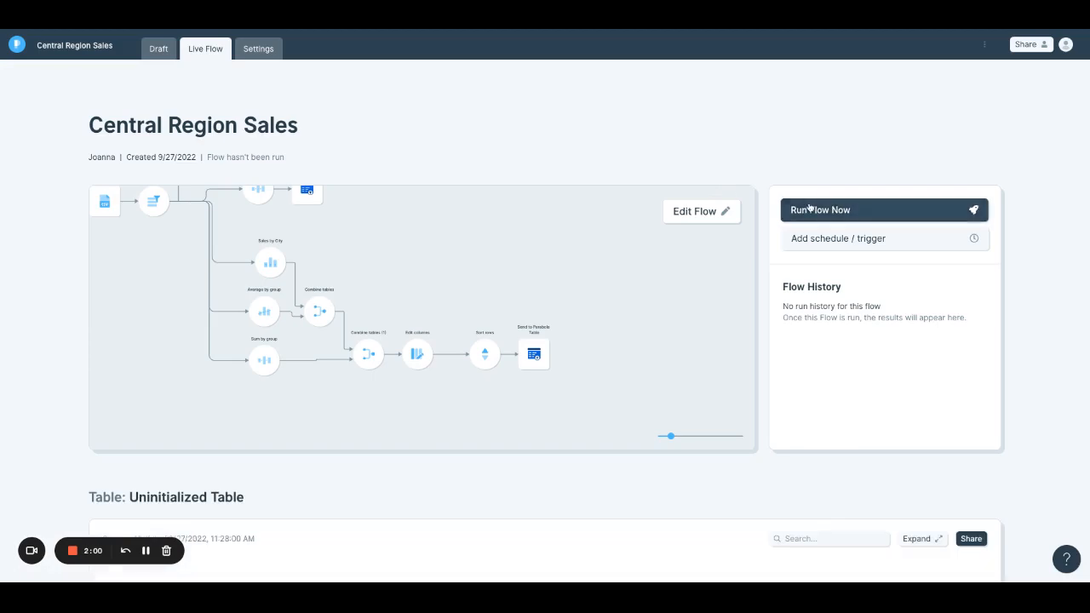
{"action": "left_click", "coordinate": [813, 209]}
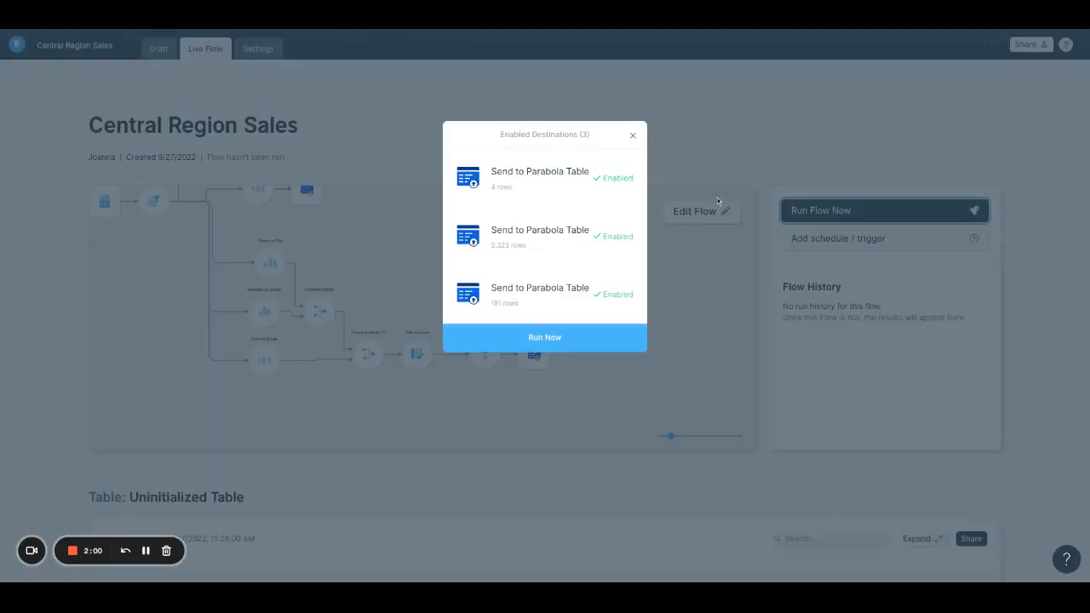
{"action": "left_click", "coordinate": [547, 335]}
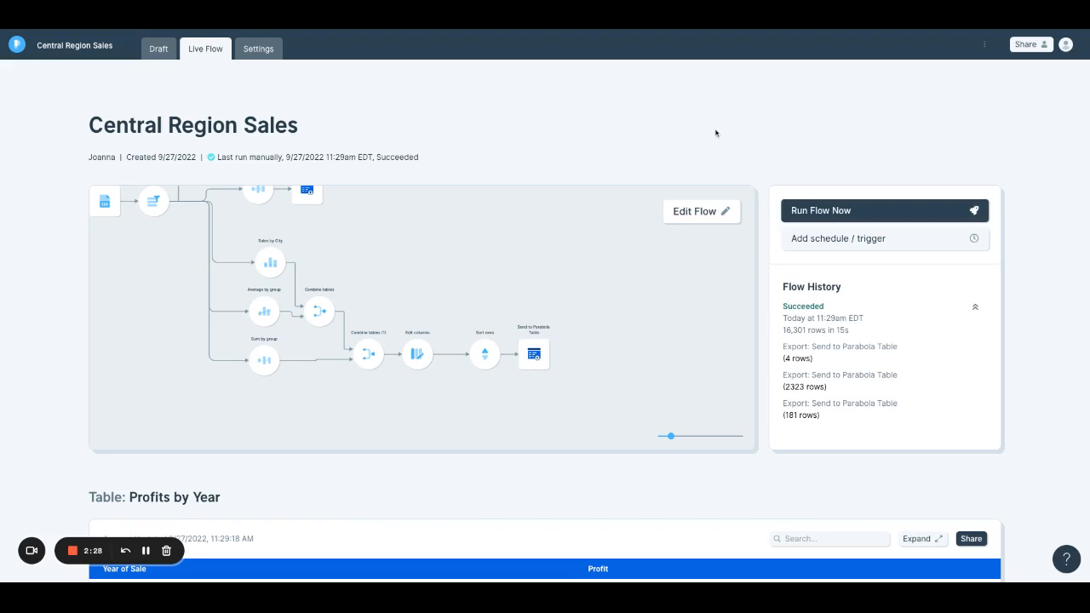
- Review the Profits by Year, All Central Sales and Sales by City tables in the live flow
{"action": "scroll", "coordinate": [627, 139], "scroll_direction": "down", "scroll_amount": 7}
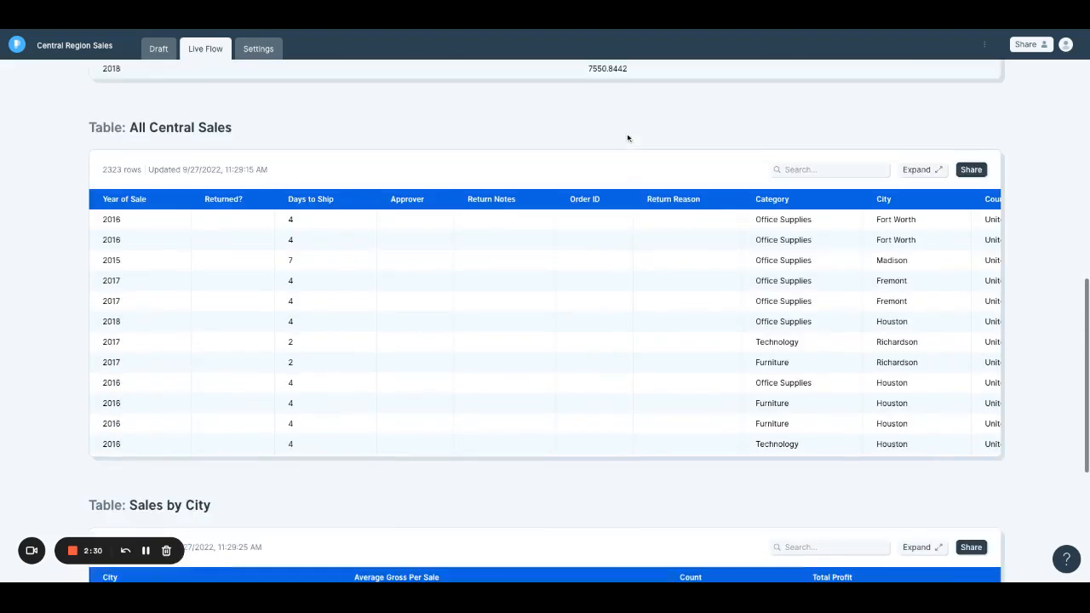
{"action": "scroll", "coordinate": [628, 139], "scroll_direction": "up", "scroll_amount": 1}
{"action": "scroll", "coordinate": [629, 138], "scroll_direction": "up", "scroll_amount": 1}
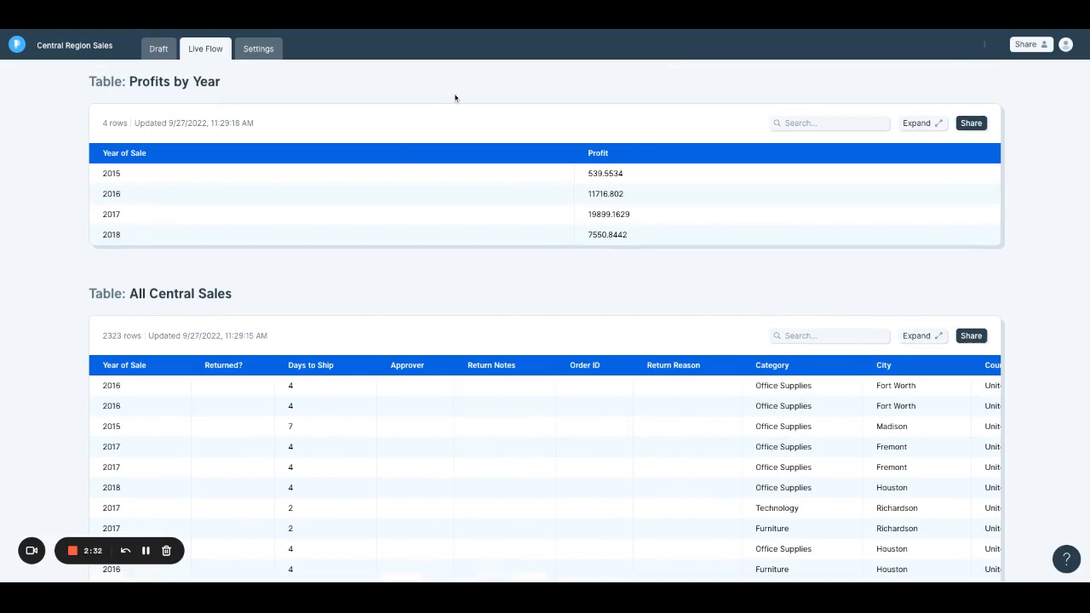
{"action": "scroll", "coordinate": [454, 98], "scroll_direction": "down", "scroll_amount": 6}
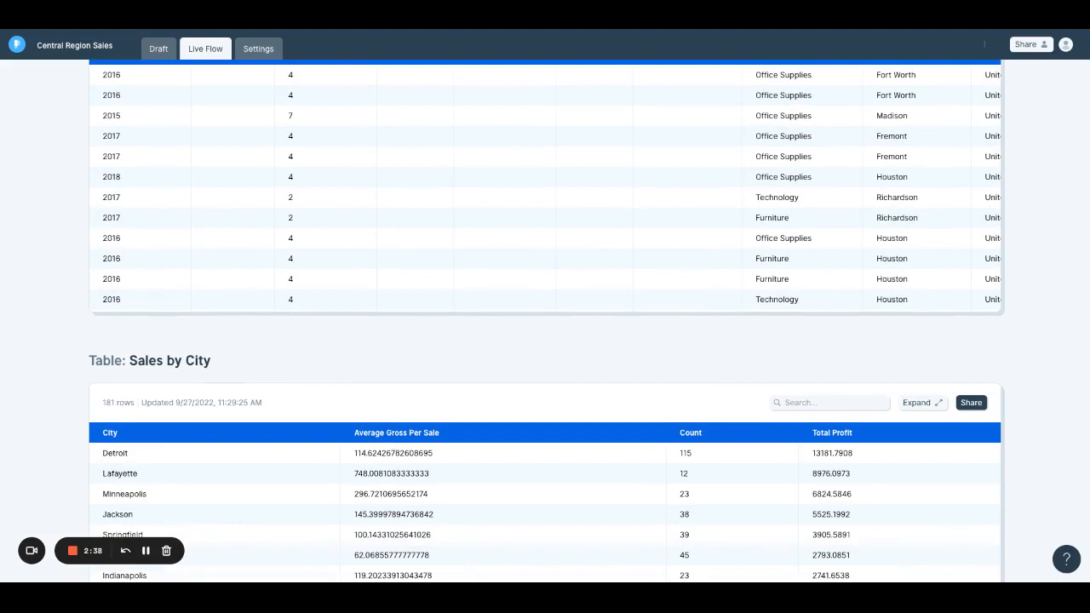
- Search the All Central Sales table for Detroit, look through the matching rows and columns, and clear the search
{"action": "scroll", "coordinate": [545, 341], "scroll_direction": "down", "scroll_amount": 3}
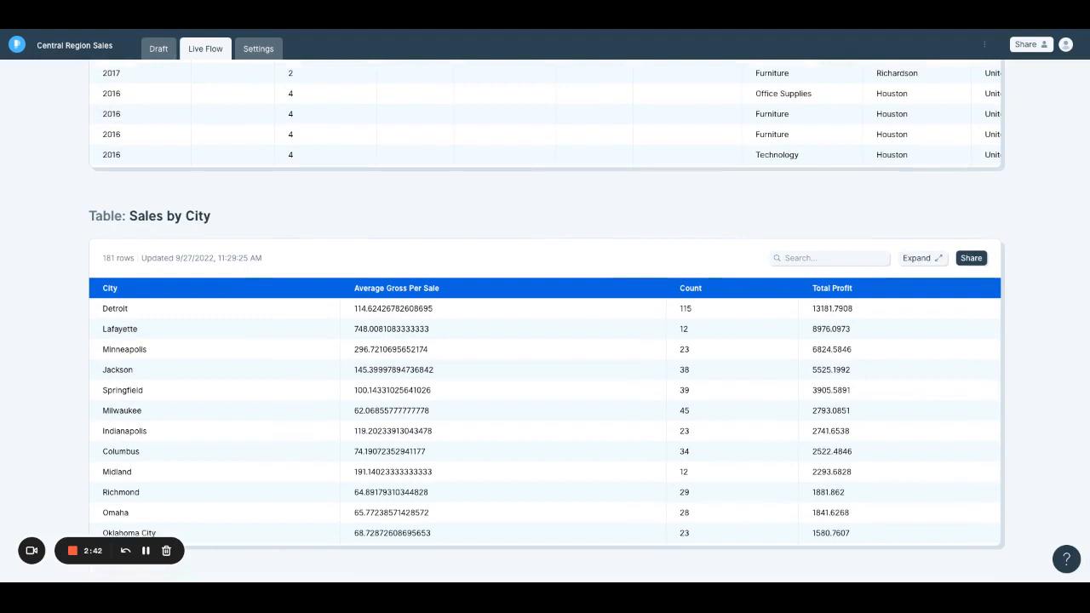
{"action": "scroll", "coordinate": [551, 235], "scroll_direction": "up", "scroll_amount": 6}
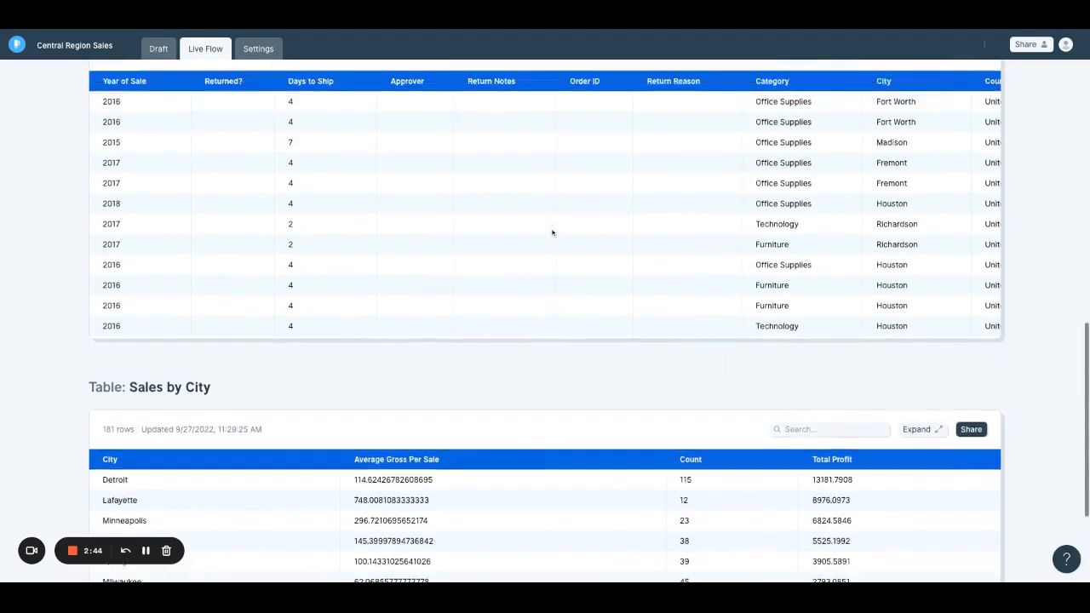
{"action": "left_click", "coordinate": [807, 174]}
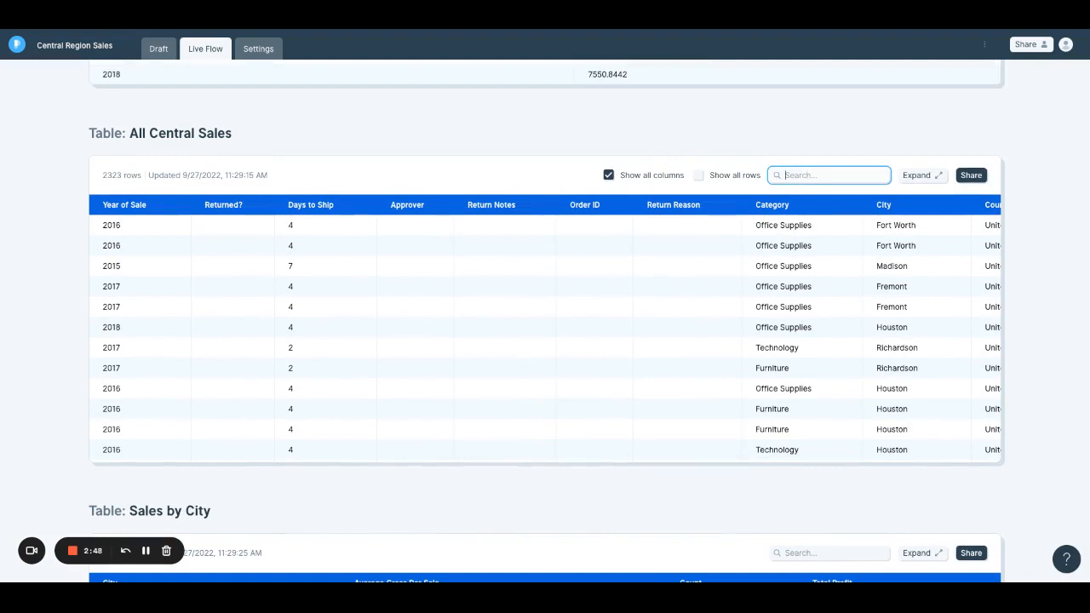
{"action": "type", "text": "d"}
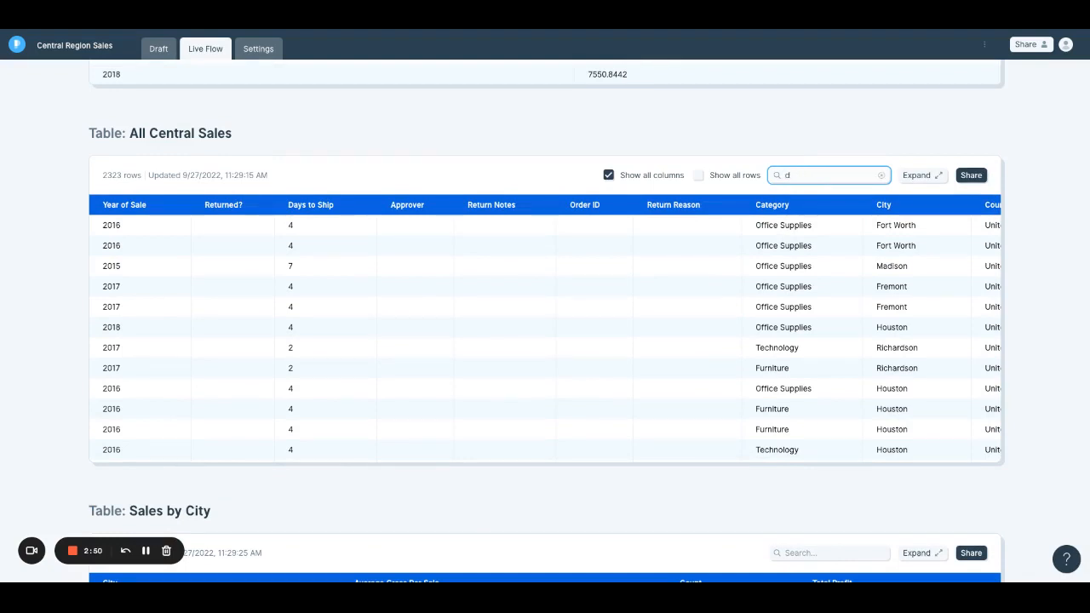
{"action": "type", "text": "tretroi"}
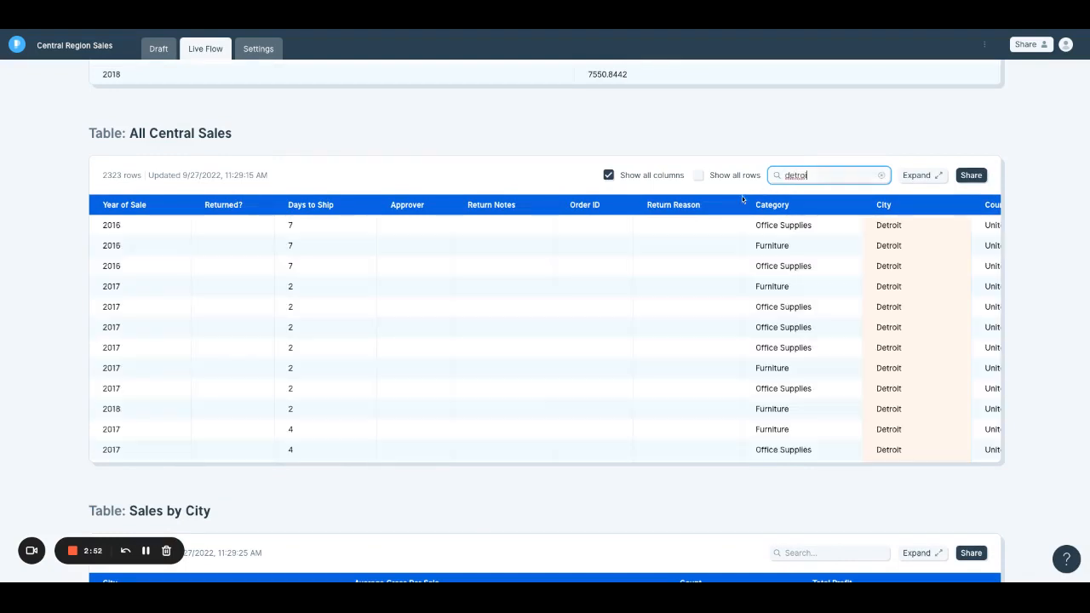
{"action": "scroll", "coordinate": [797, 246], "scroll_direction": "right", "scroll_amount": 5}
{"action": "scroll", "coordinate": [797, 246], "scroll_direction": "right", "scroll_amount": 2}
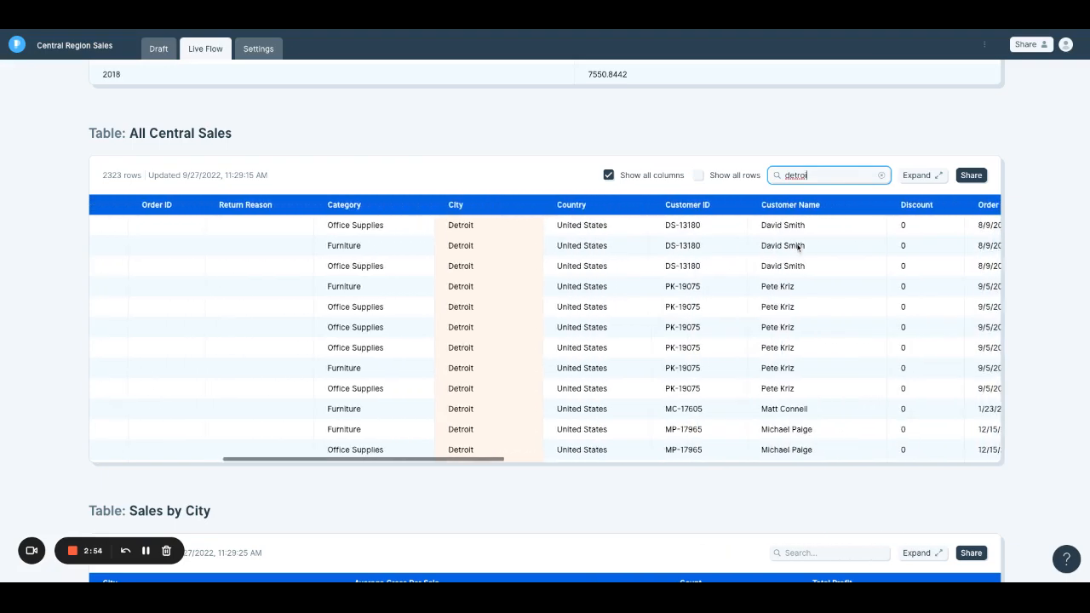
{"action": "scroll", "coordinate": [792, 246], "scroll_direction": "down", "scroll_amount": 5}
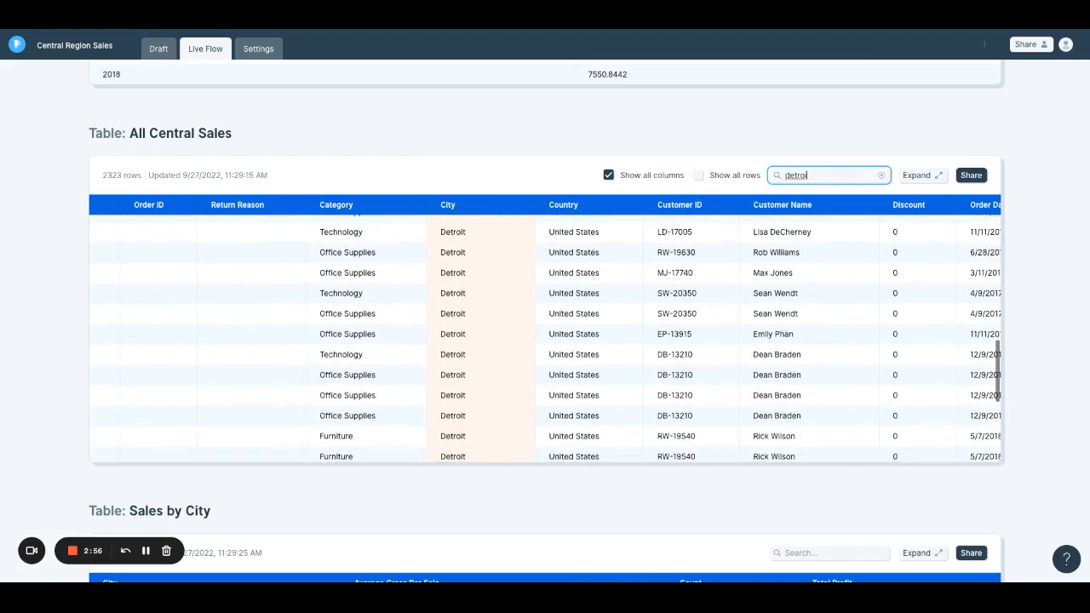
{"action": "left_click", "coordinate": [883, 177]}
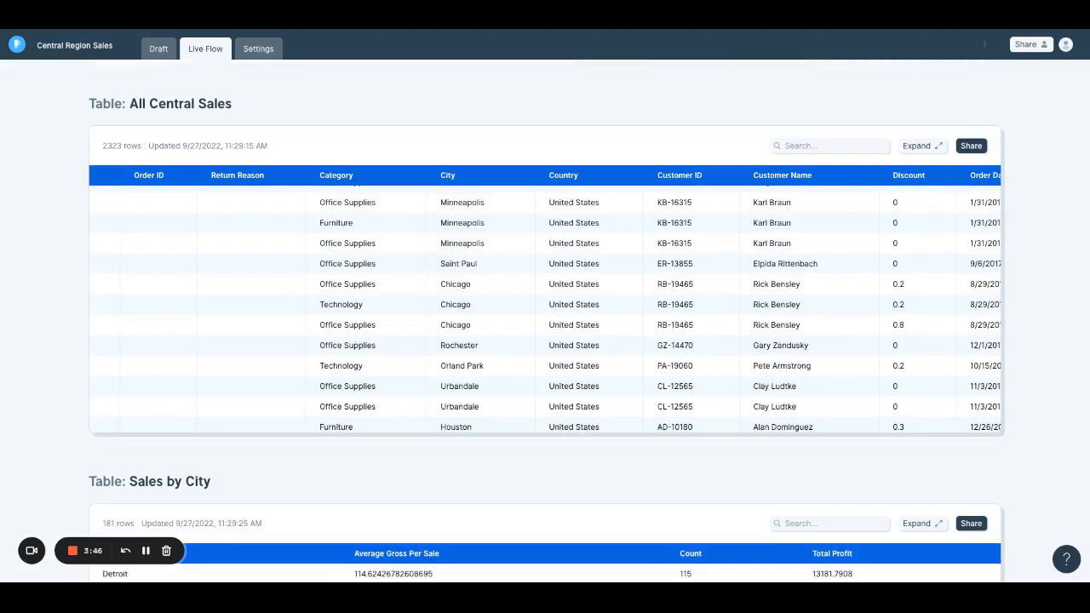
- Open the sharing options of the Sales by City table, copy the link to the flow and close the dialog
{"action": "scroll", "coordinate": [545, 341], "scroll_direction": "down", "scroll_amount": 3}
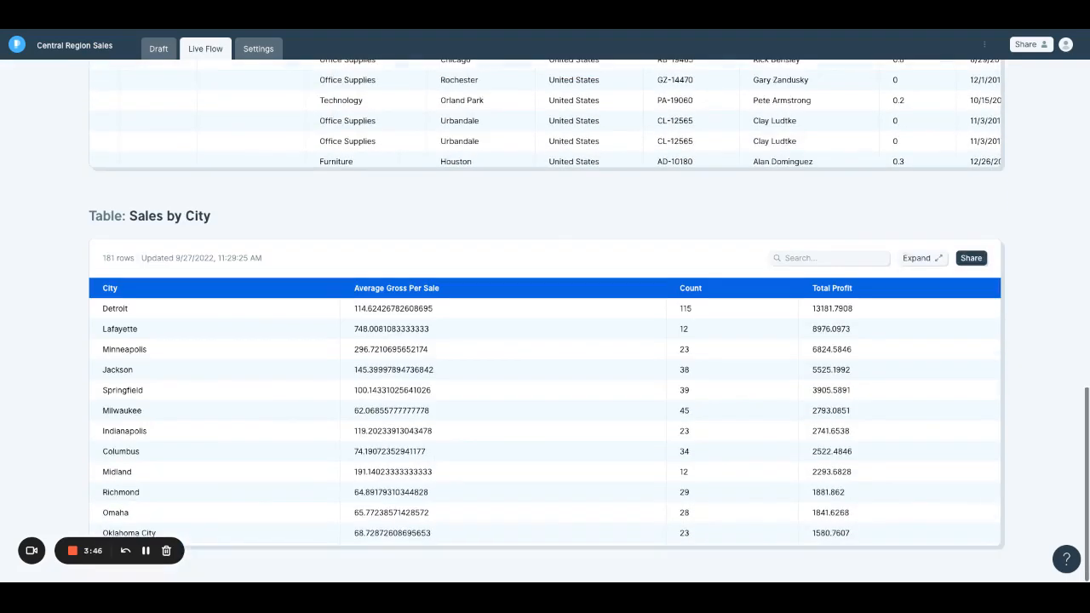
{"action": "left_click", "coordinate": [970, 257]}
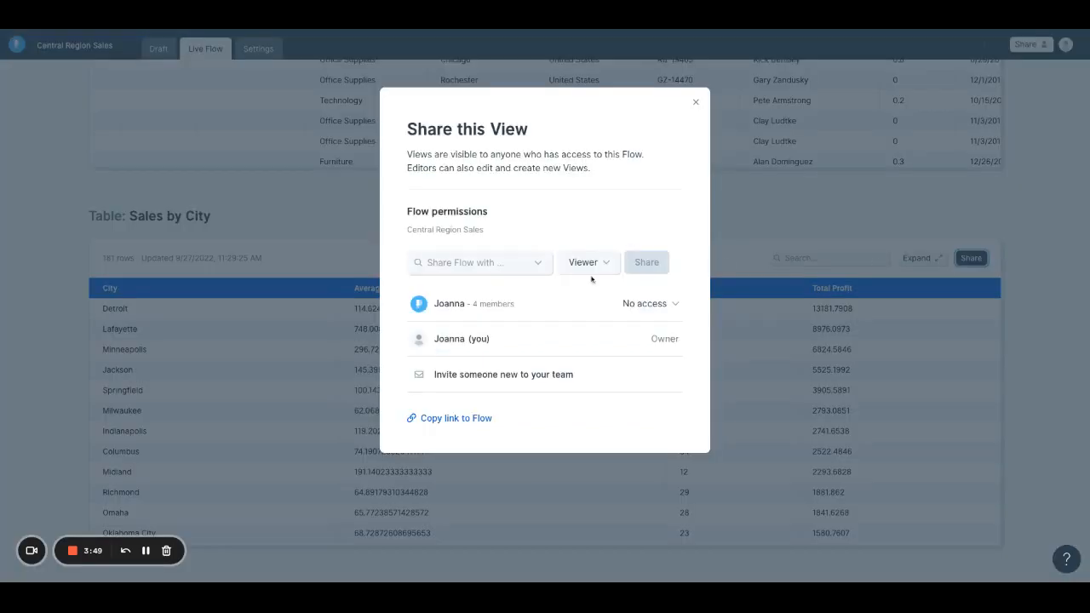
{"action": "left_click", "coordinate": [434, 419]}
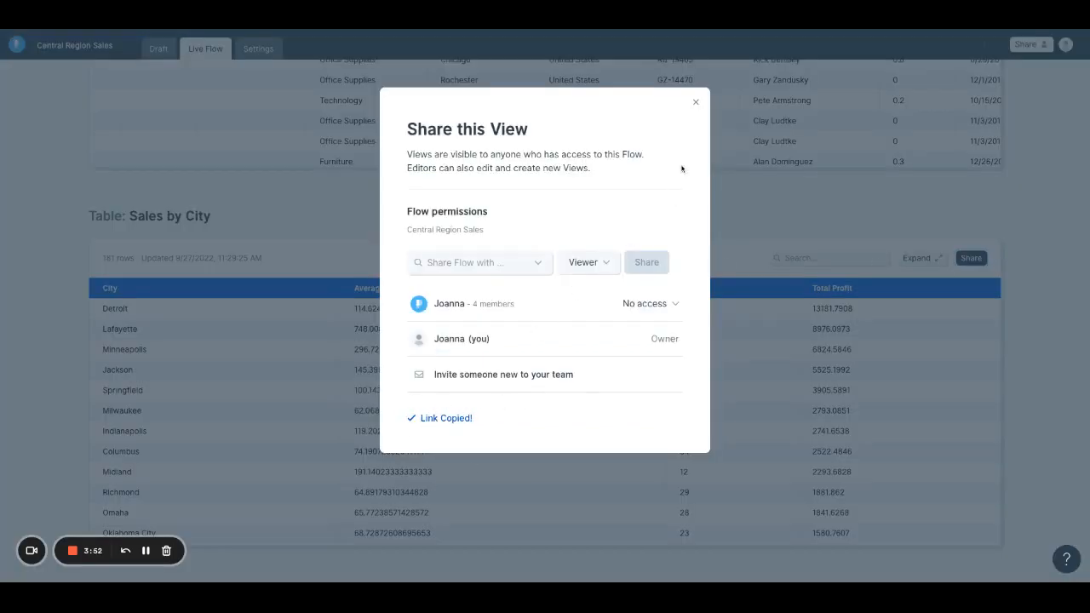
{"action": "left_click", "coordinate": [695, 104]}
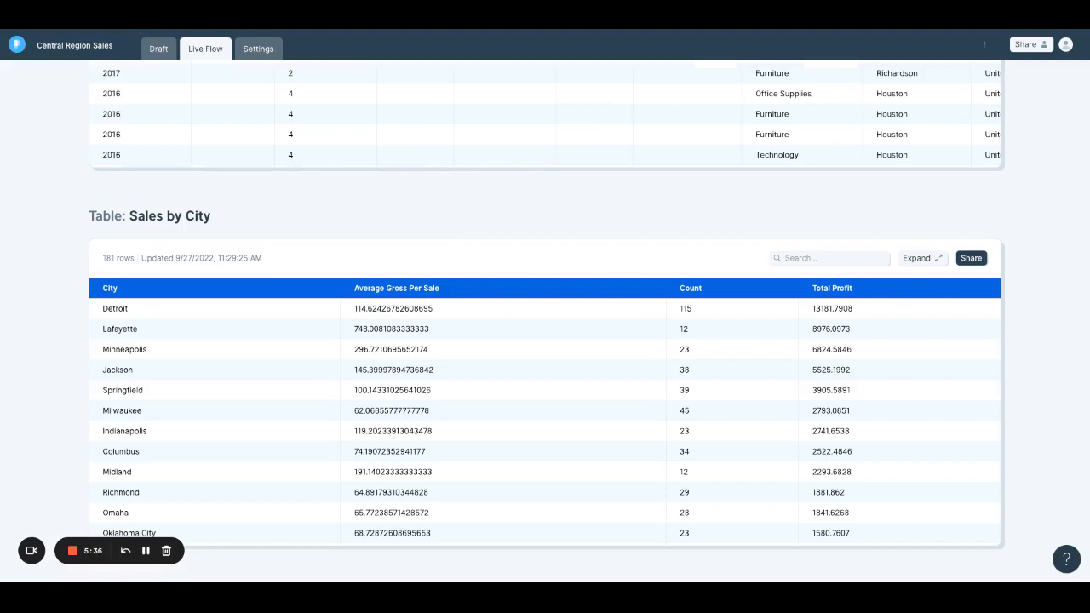
- Leave the live flow, create a new blank flow and place a Pull from Parabola Table step on its canvas
{"action": "scroll", "coordinate": [545, 321], "scroll_direction": "up", "scroll_amount": 12}
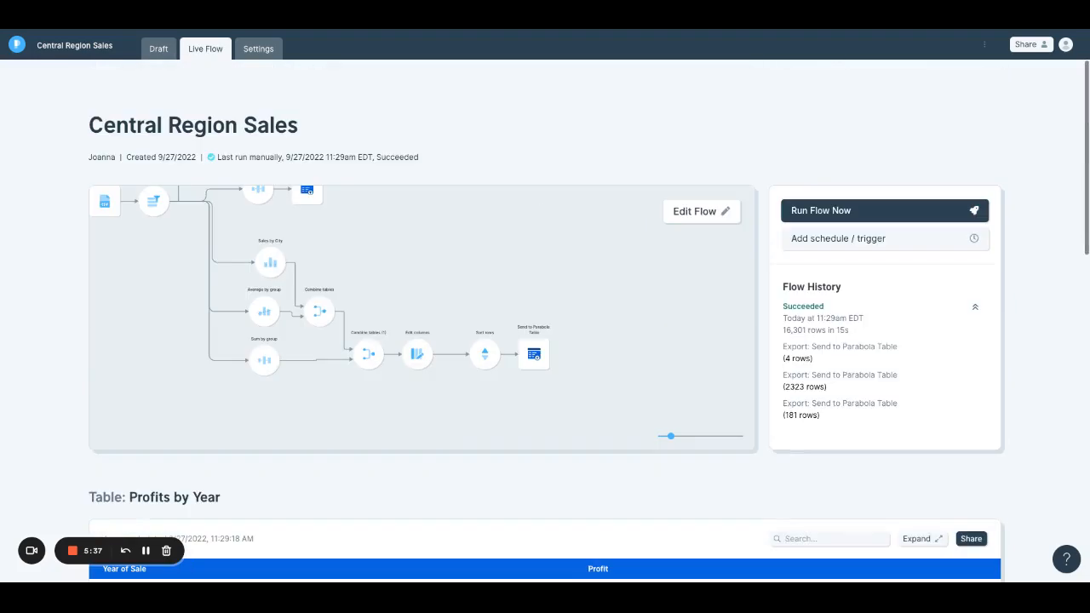
{"action": "left_click", "coordinate": [12, 51]}
{"action": "left_click", "coordinate": [1000, 114]}
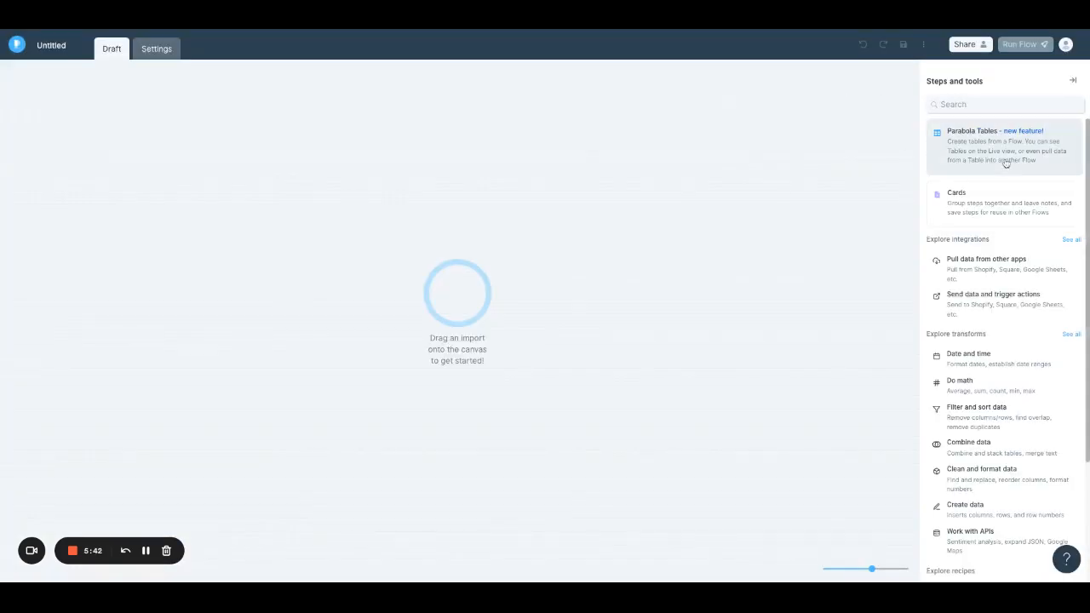
{"action": "left_click", "coordinate": [1005, 163]}
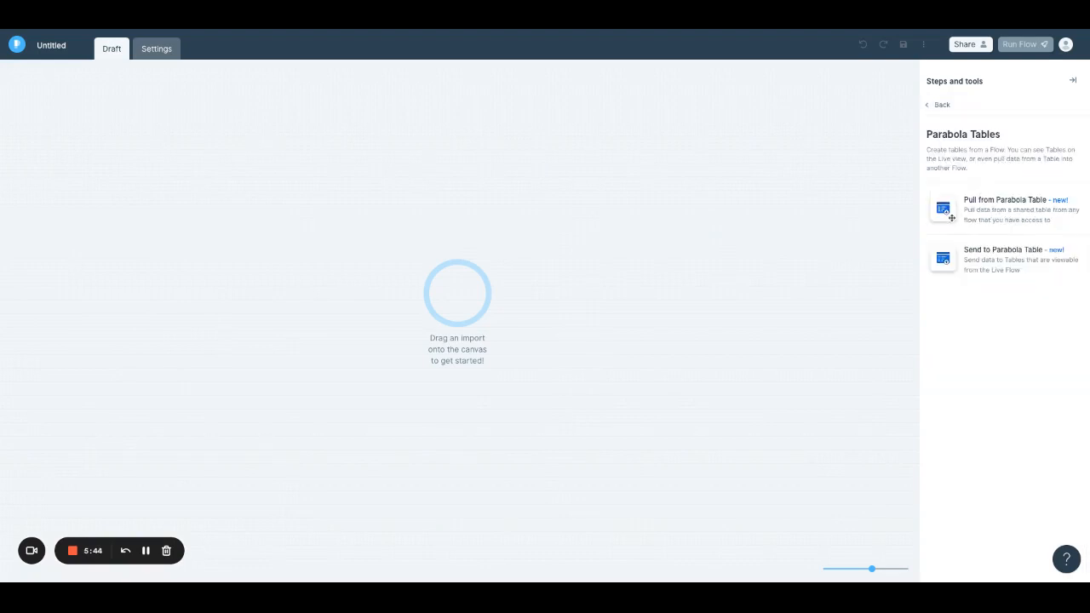
{"action": "left_click_drag", "start_coordinate": [949, 215], "coordinate": [421, 295]}
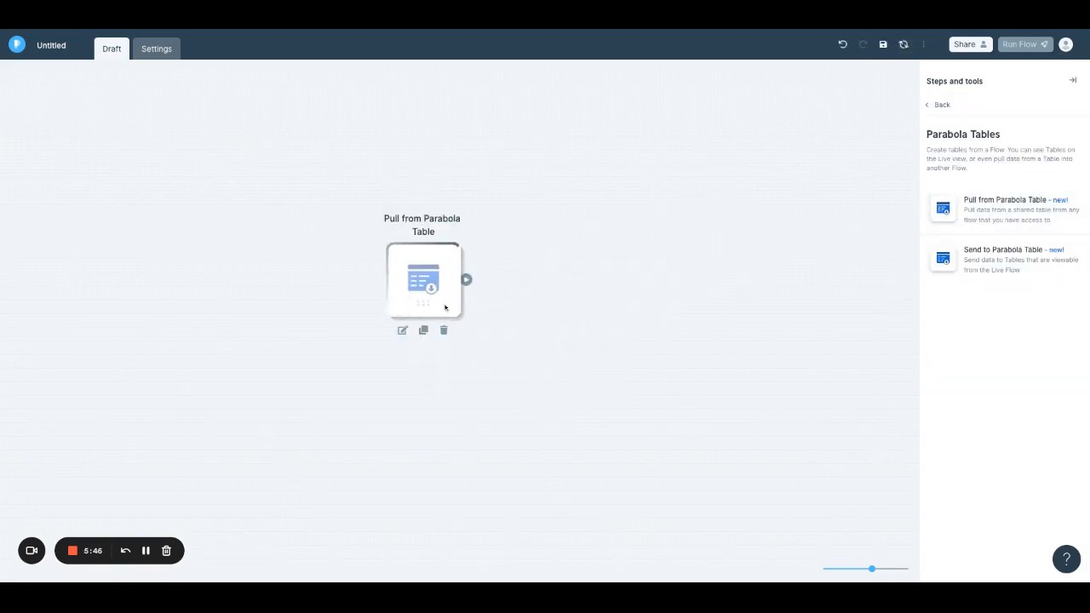
- Set the Pull from Parabola Table step to import All Central Sales, show its results and look through the imported data
{"action": "double_click", "coordinate": [421, 294]}
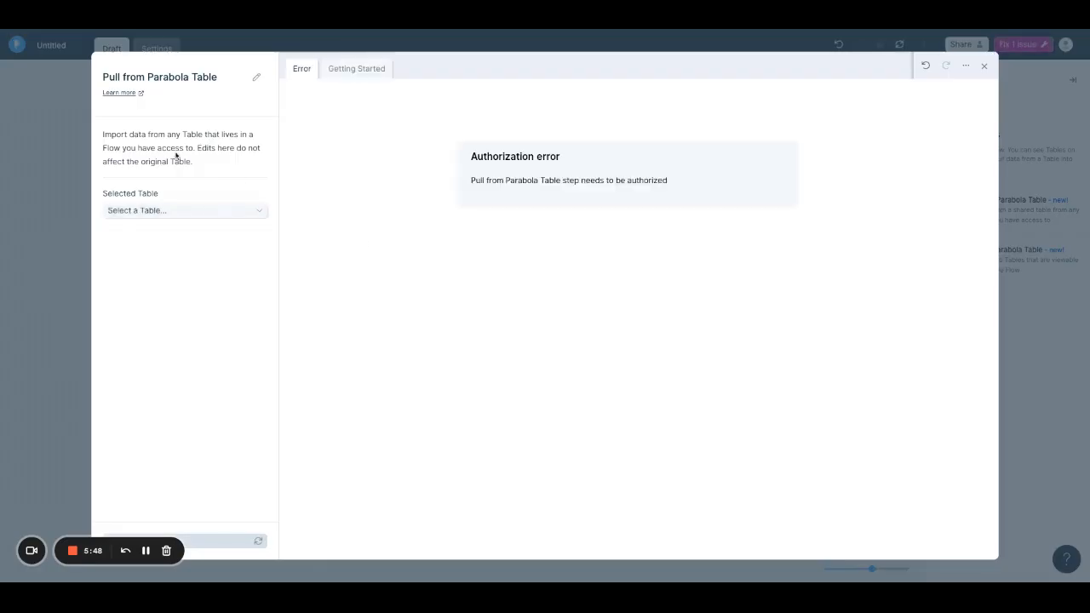
{"action": "left_click", "coordinate": [197, 212]}
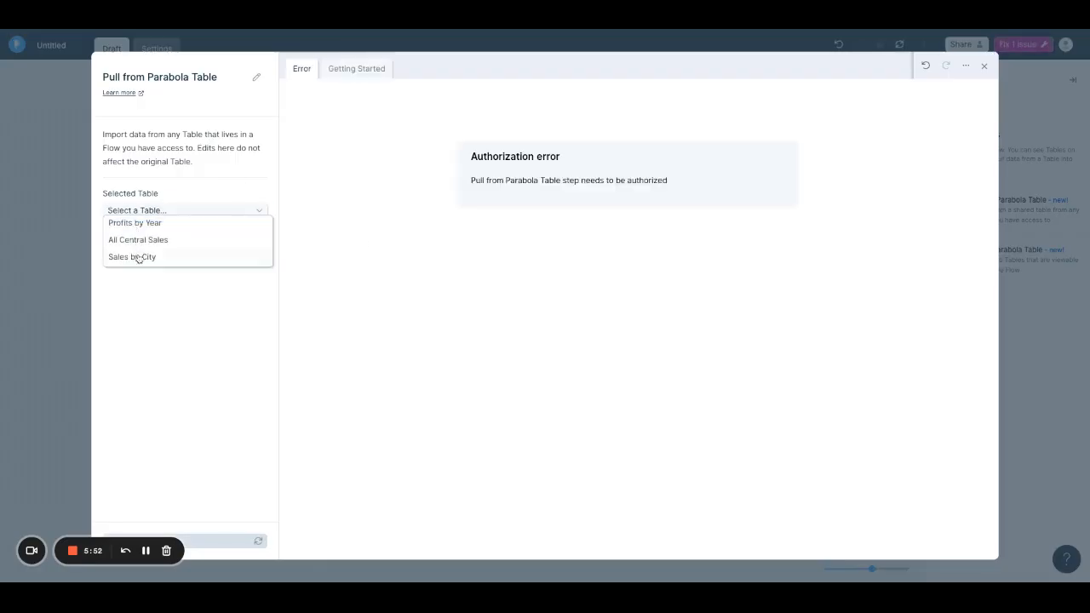
{"action": "left_click", "coordinate": [142, 241]}
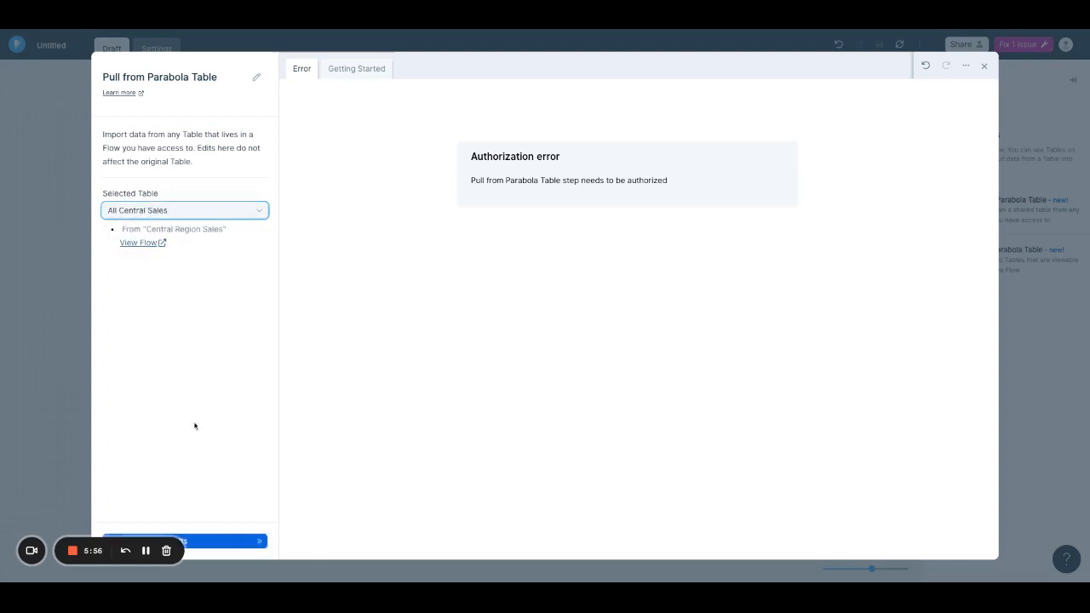
{"action": "left_click", "coordinate": [245, 542]}
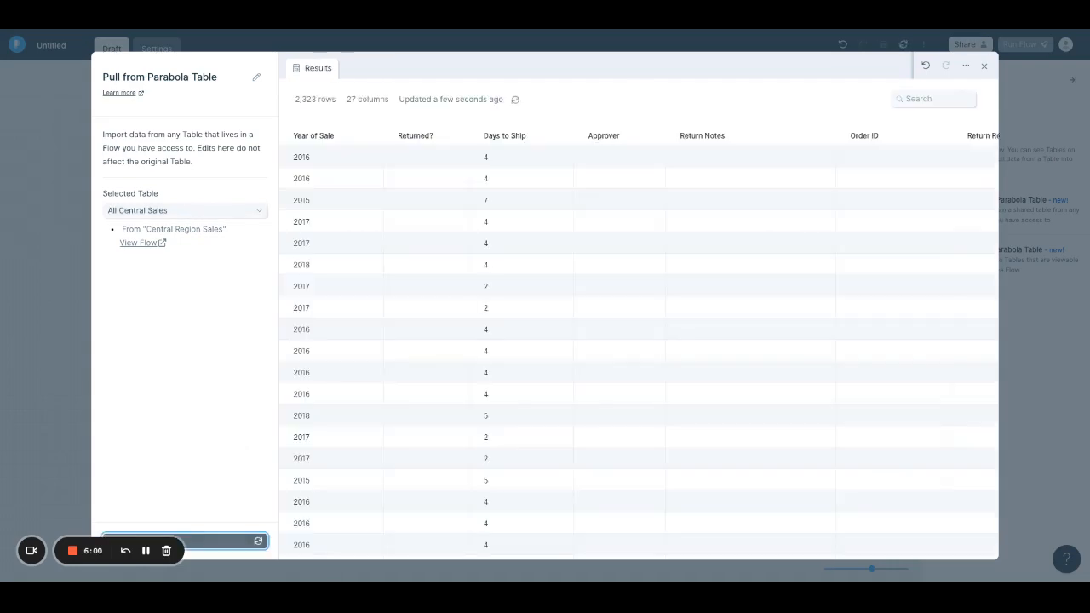
{"action": "scroll", "coordinate": [463, 194], "scroll_direction": "right", "scroll_amount": 1}
{"action": "scroll", "coordinate": [462, 194], "scroll_direction": "right", "scroll_amount": 10}
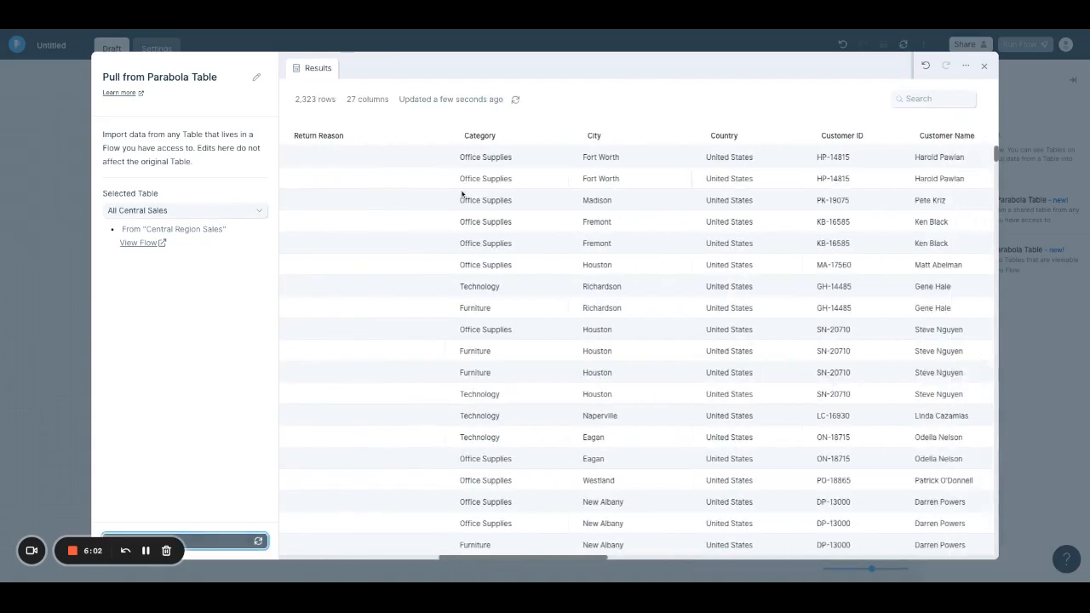
{"action": "scroll", "coordinate": [636, 346], "scroll_direction": "down", "scroll_amount": 20}
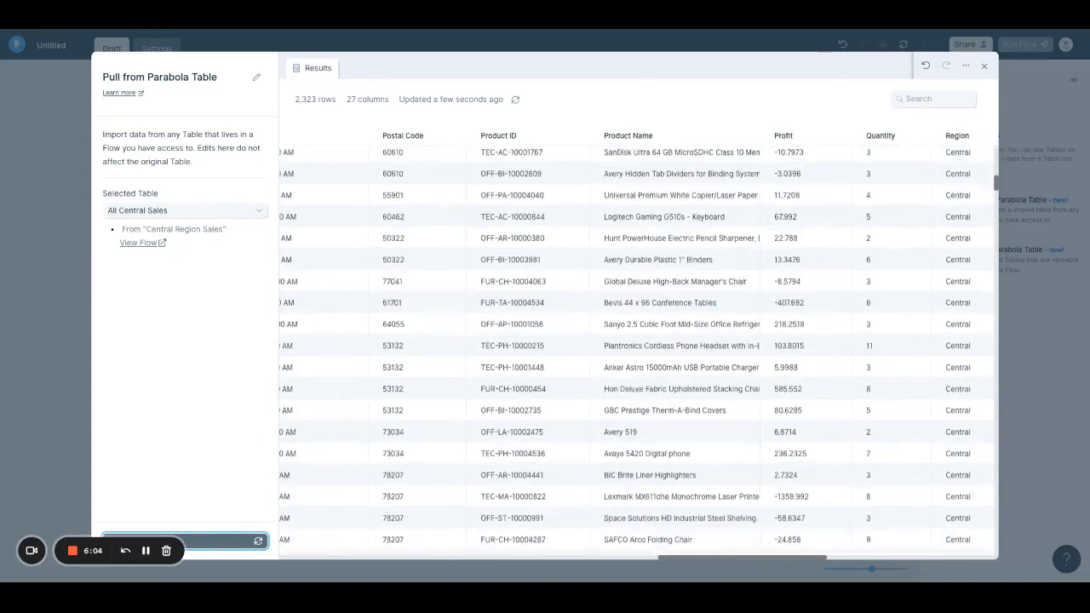